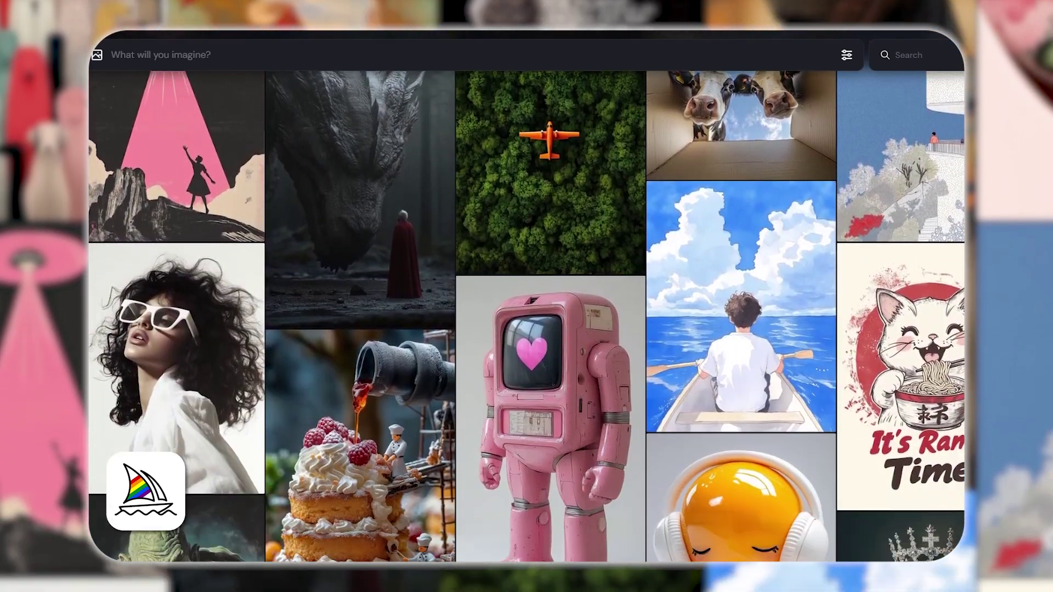
pyautogui.scroll(-6, 526, 318)
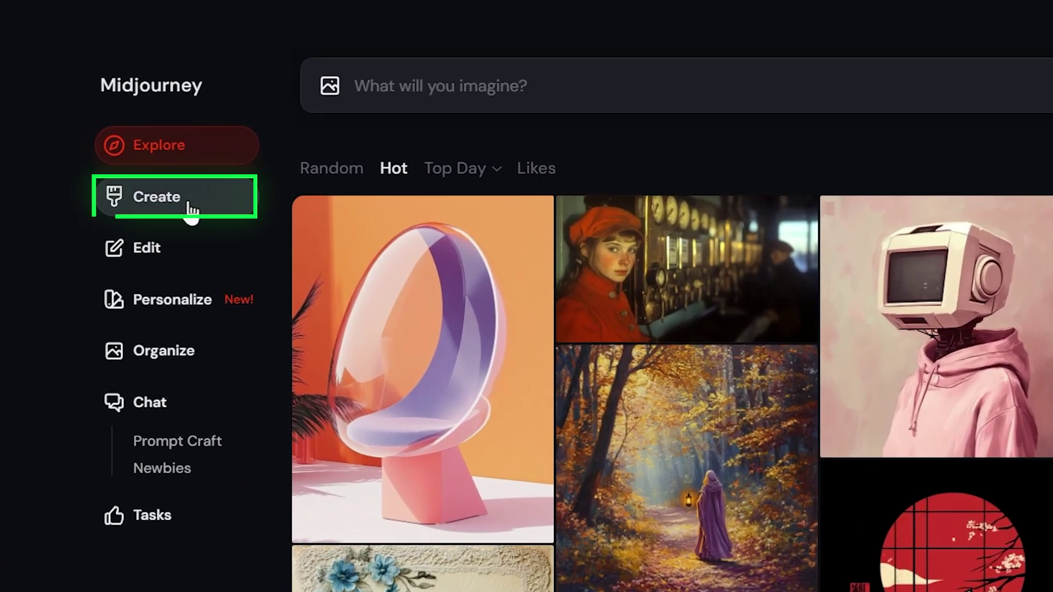
# Step: Generate images from the prompt of an astronaut walking in the desert with a castle behind
pyautogui.click(191, 209)
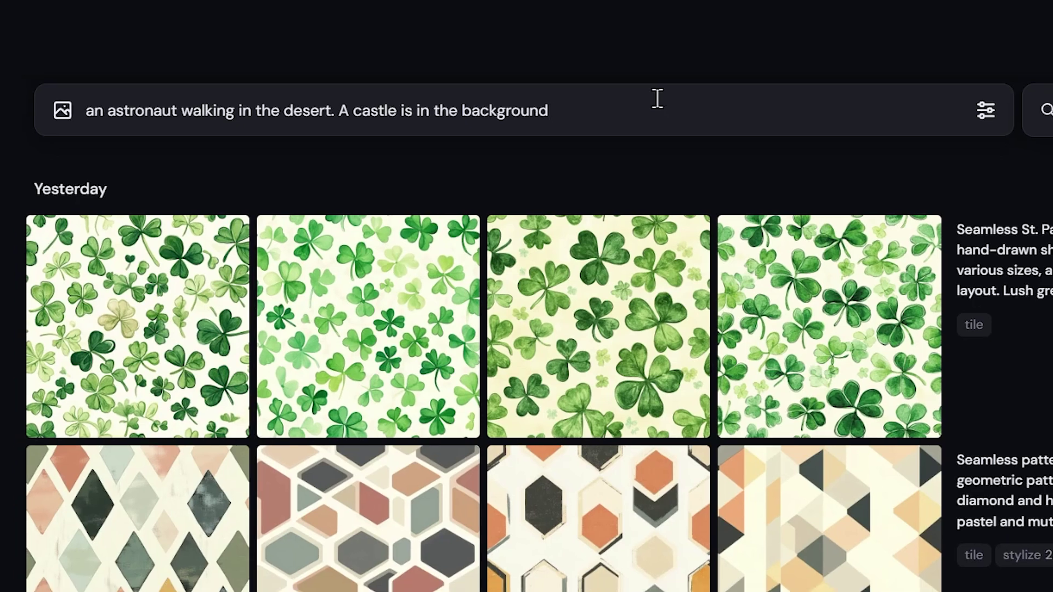
pyautogui.press('Return')
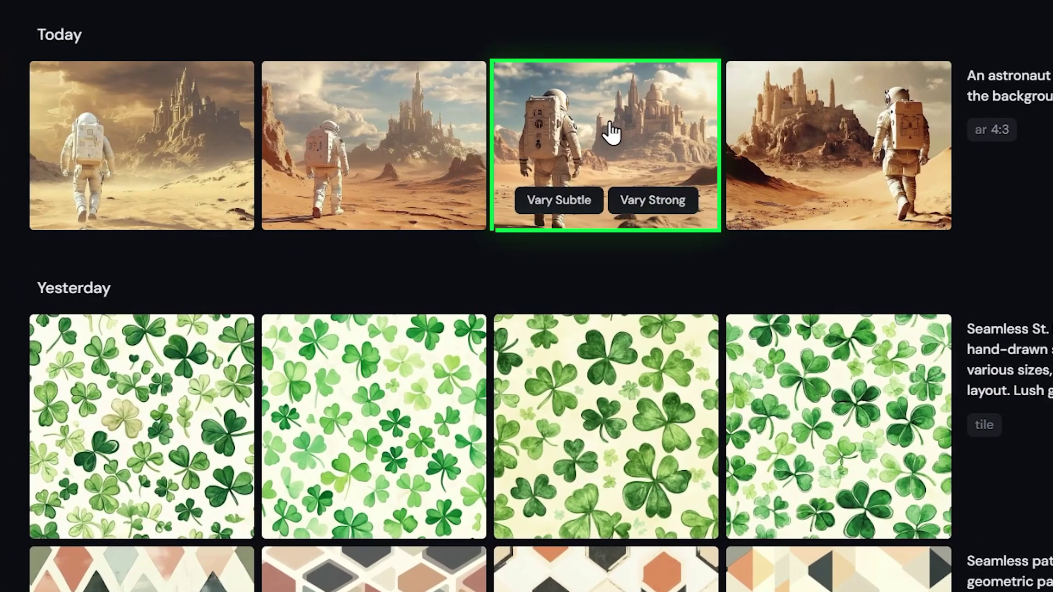
# Step: Copy the third astronaut-and-castle image to the clipboard
pyautogui.click(560, 183)
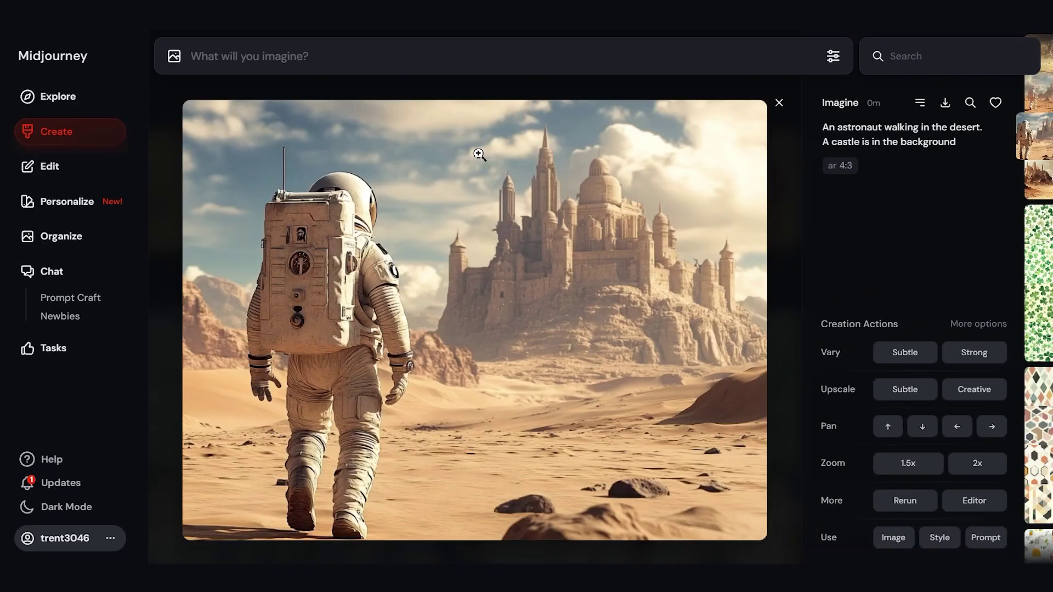
pyautogui.rightClick(474, 150)
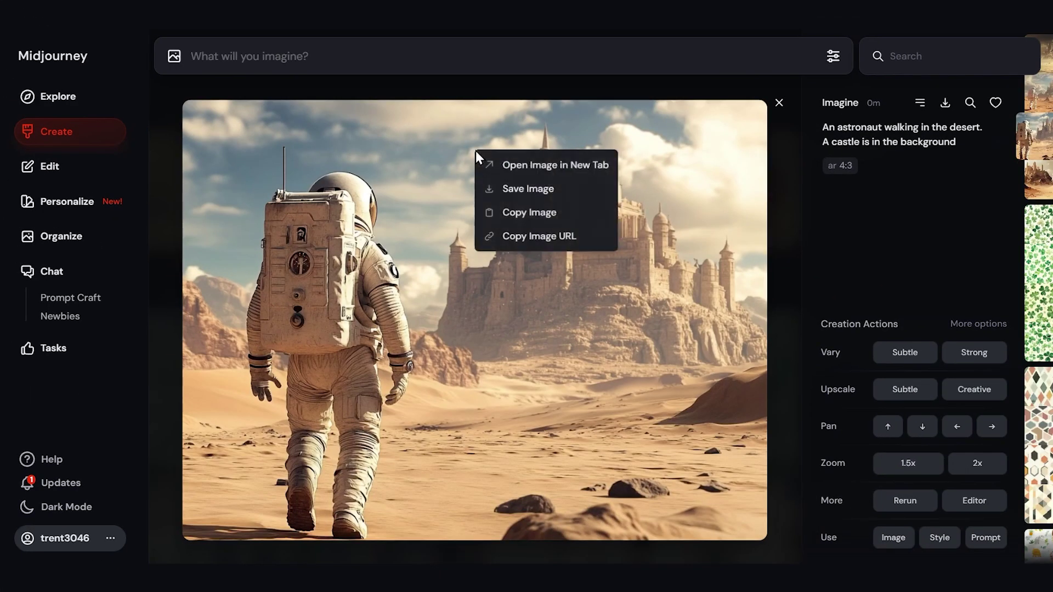
pyautogui.click(542, 215)
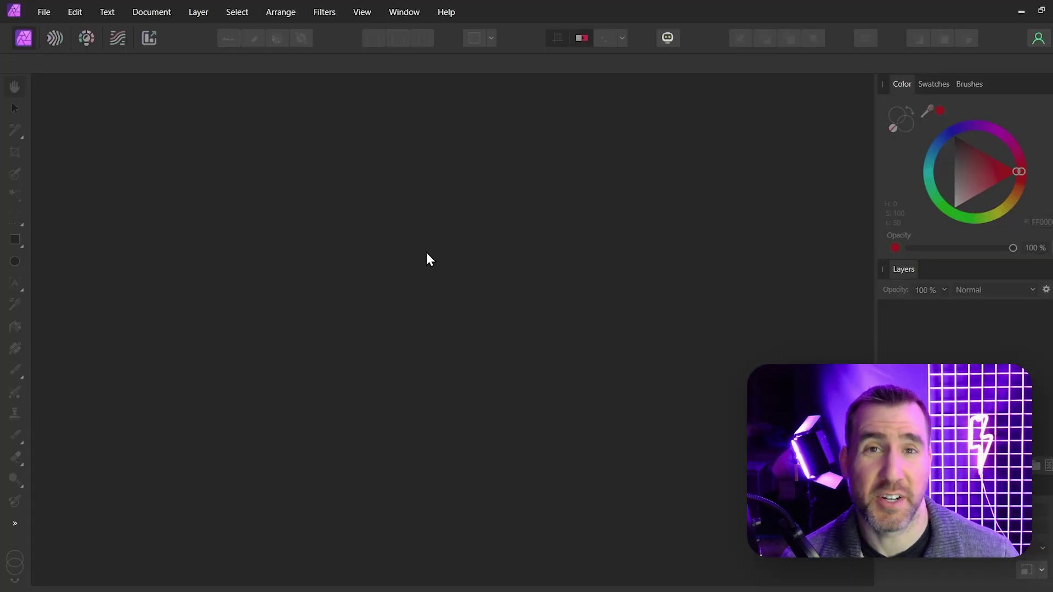
# Step: Create a new Affinity Photo document from the copied astronaut image using New from Clipboard
pyautogui.click(44, 12)
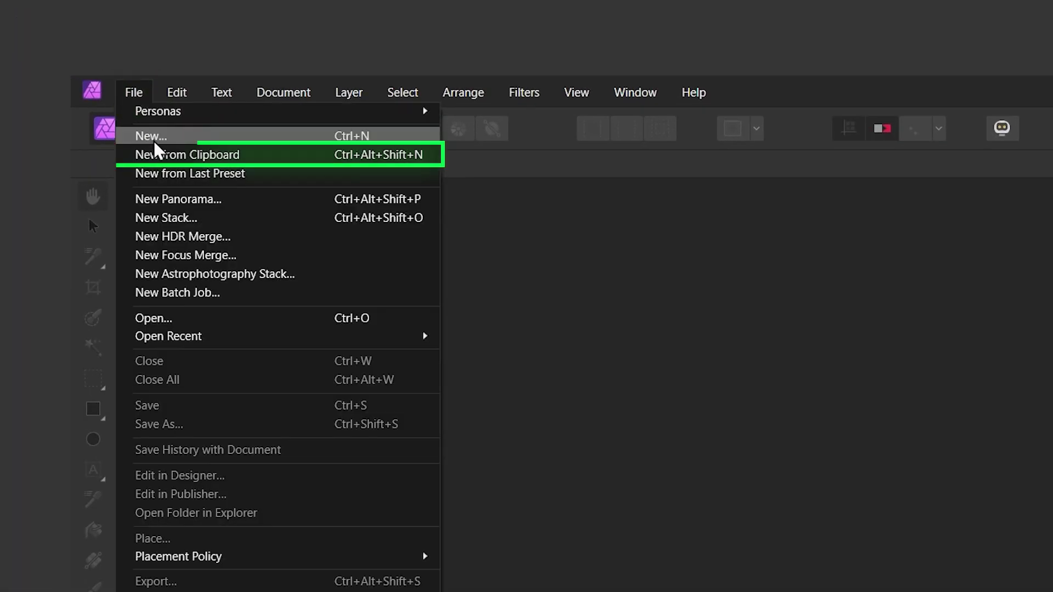
pyautogui.click(160, 155)
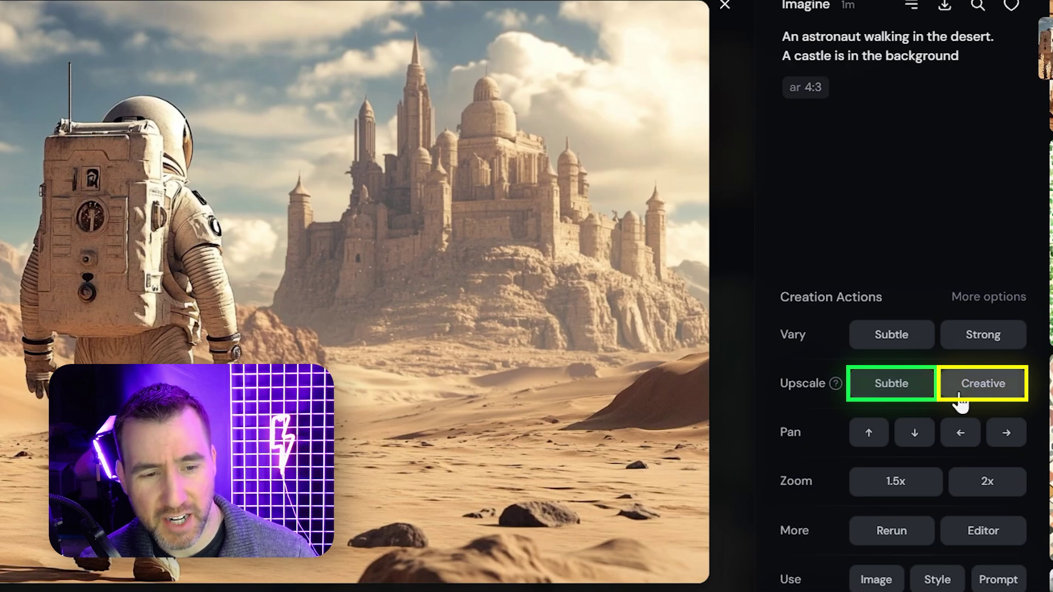
# Step: Make a Subtle upscale of the astronaut image and open the Upscale (S) result
pyautogui.click(884, 387)
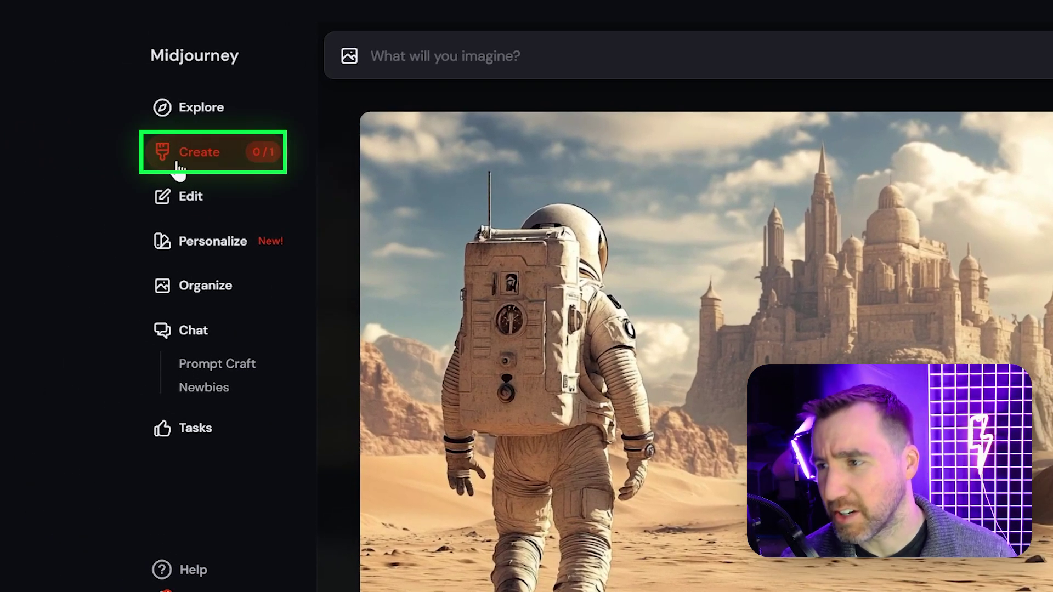
pyautogui.click(210, 159)
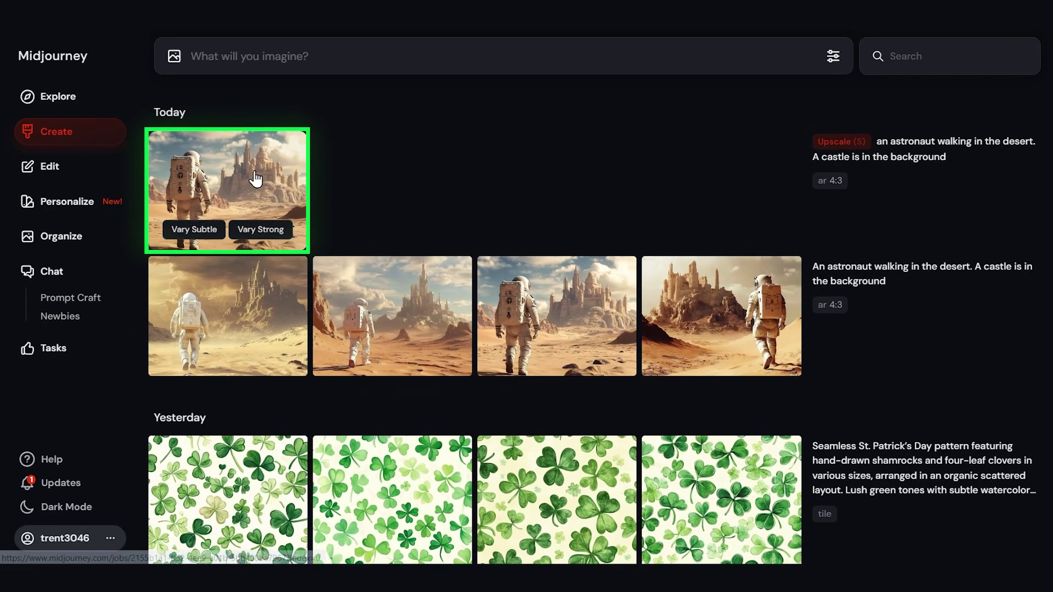
pyautogui.click(49, 145)
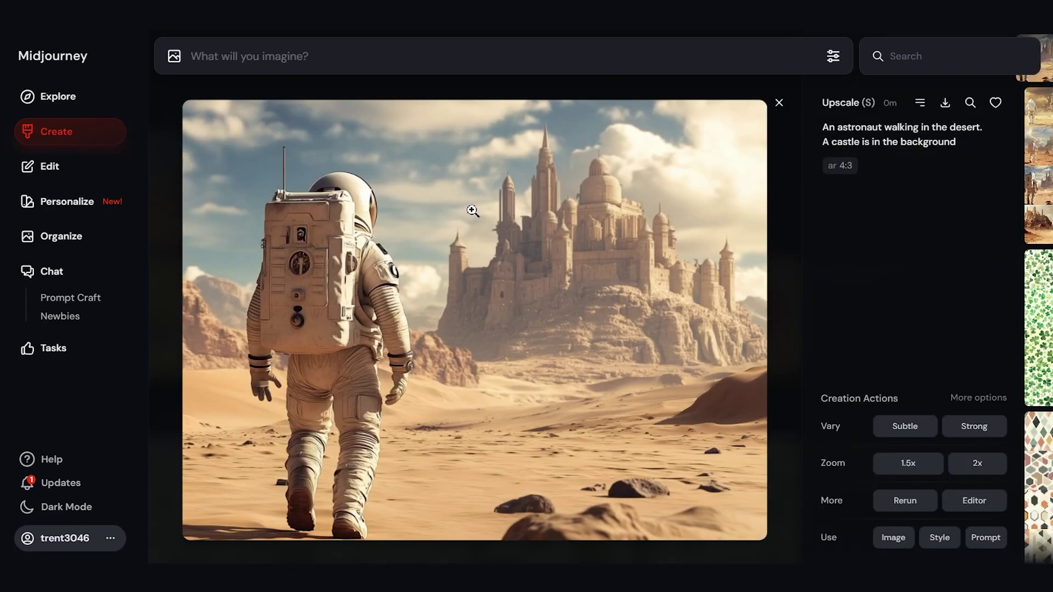
pyautogui.rightClick(472, 212)
# Step: Copy the upscaled image and paste it into Affinity Photo as a new 2464 × 1856px document
pyautogui.click(658, 557)
pyautogui.click(159, 16)
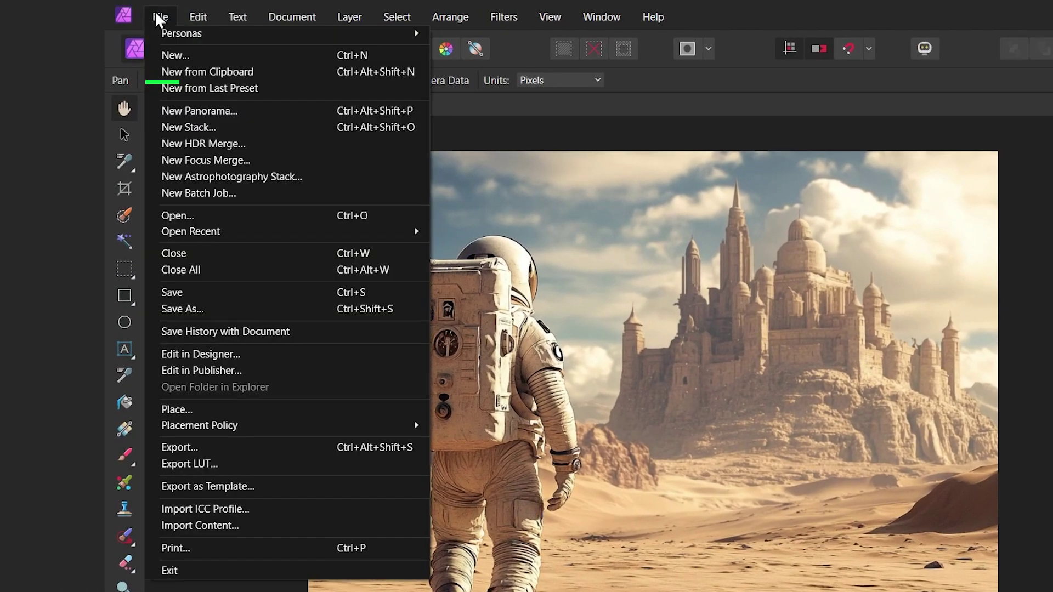
pyautogui.click(197, 71)
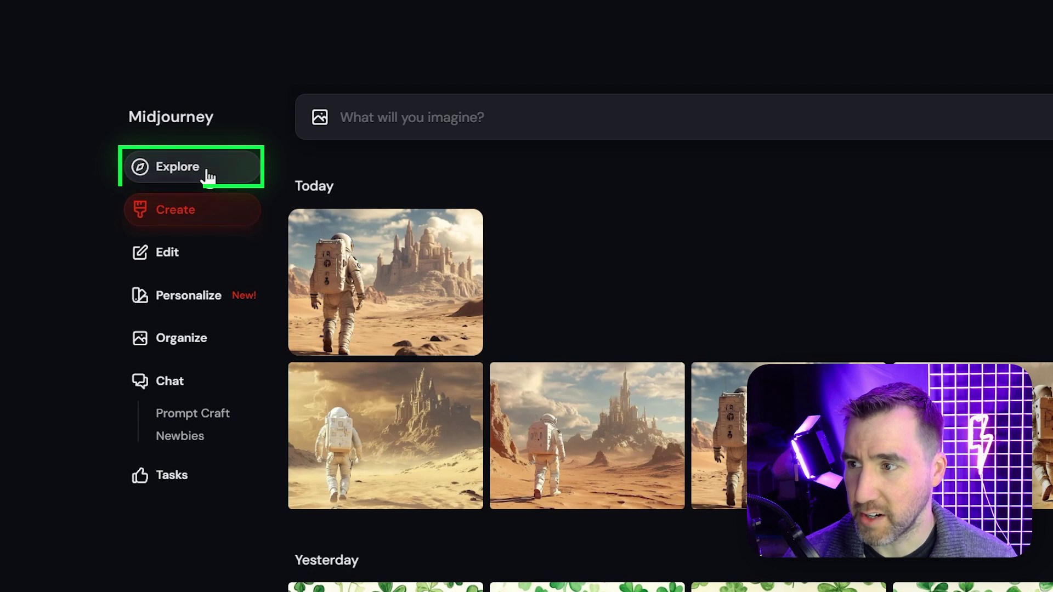
# Step: Browse the Explore gallery on the Random tab instead of Hot
pyautogui.click(208, 172)
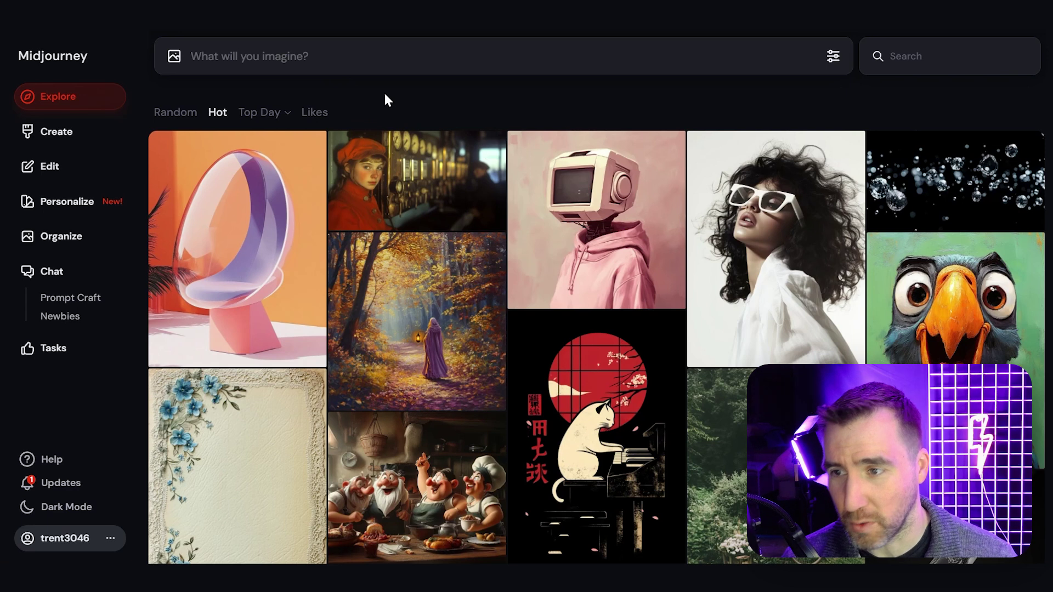
pyautogui.click(175, 112)
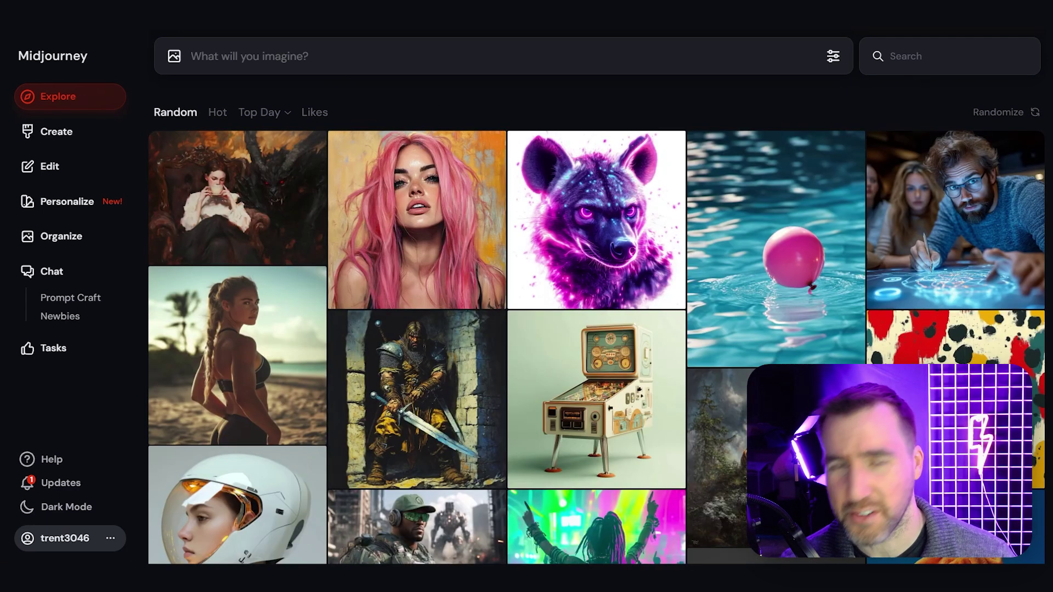
pyautogui.scroll(-5, 1045, 63)
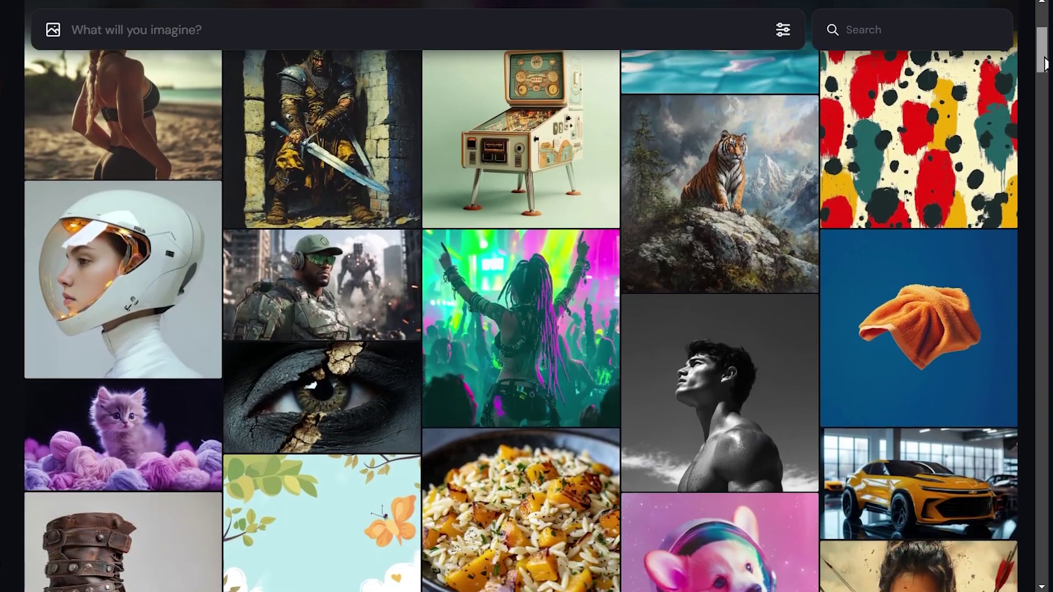
pyautogui.moveTo(1045, 63); pyautogui.dragTo(1044, 107)
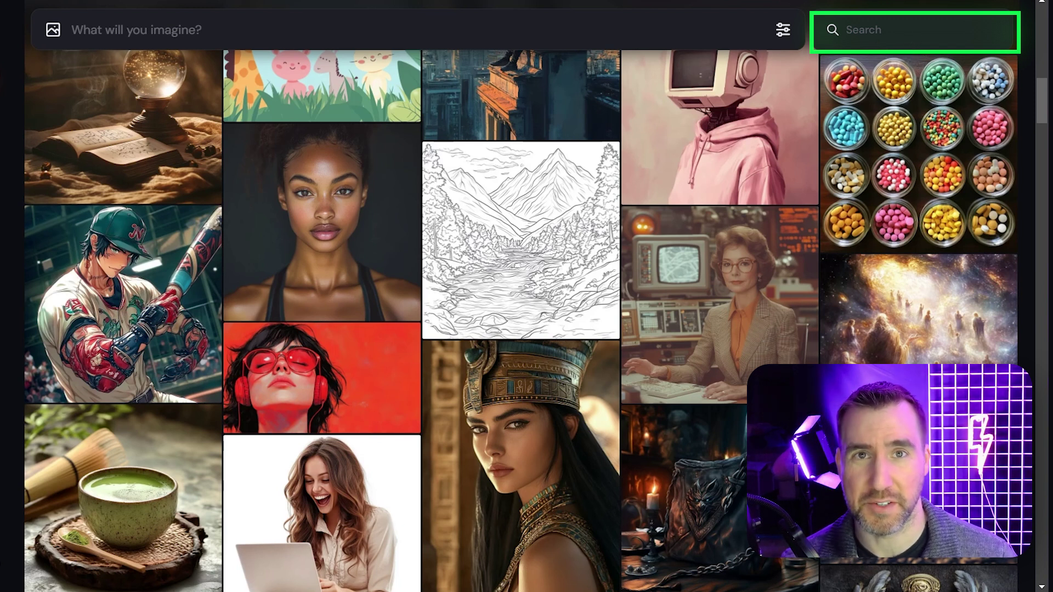
# Step: Search Explore for 'impressionist' and browse the results, previewing the hat-woman painting
pyautogui.click(909, 25)
pyautogui.write('impressionist')
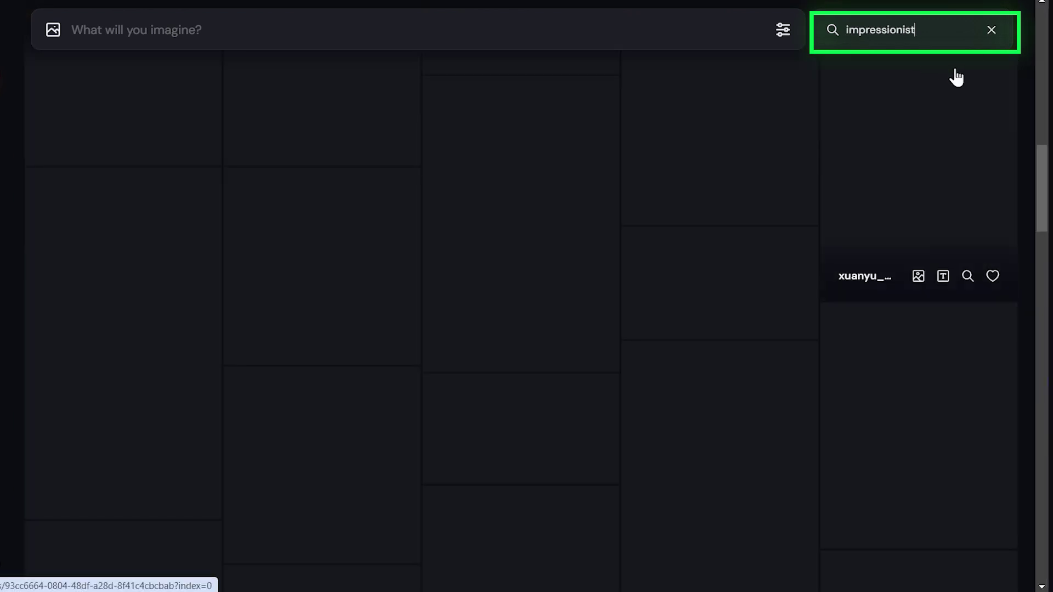
pyautogui.moveTo(1044, 165); pyautogui.dragTo(1045, 125)
pyautogui.scroll(-4, 1046, 125)
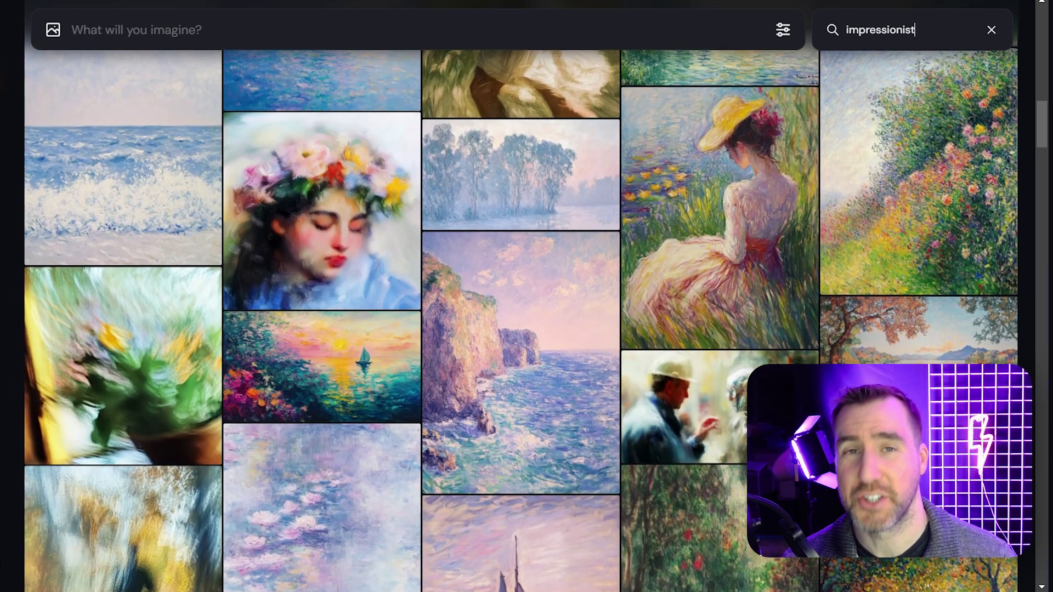
pyautogui.moveTo(700, 149)
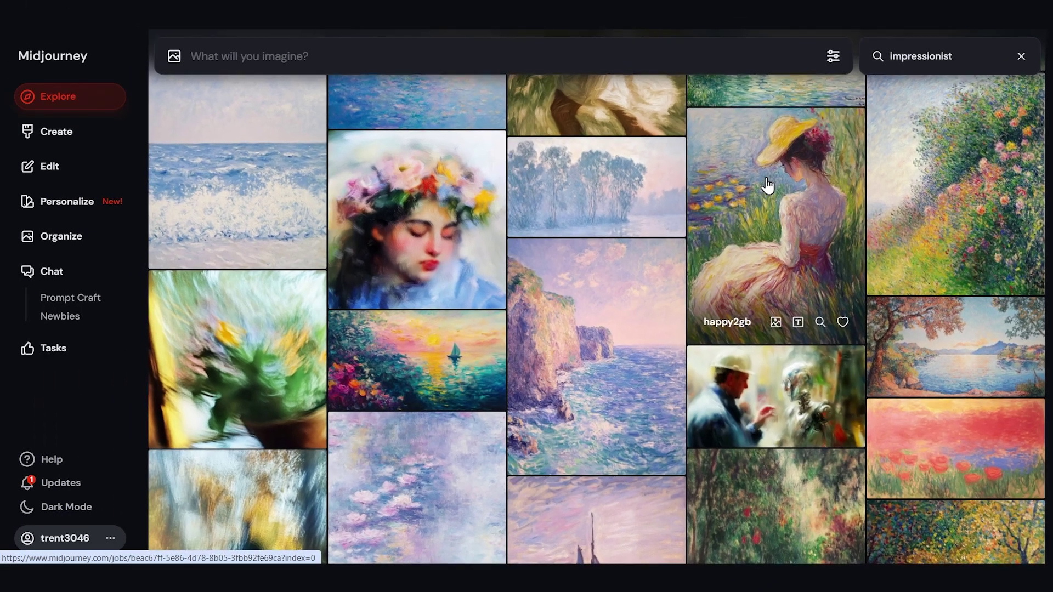
pyautogui.click(716, 175)
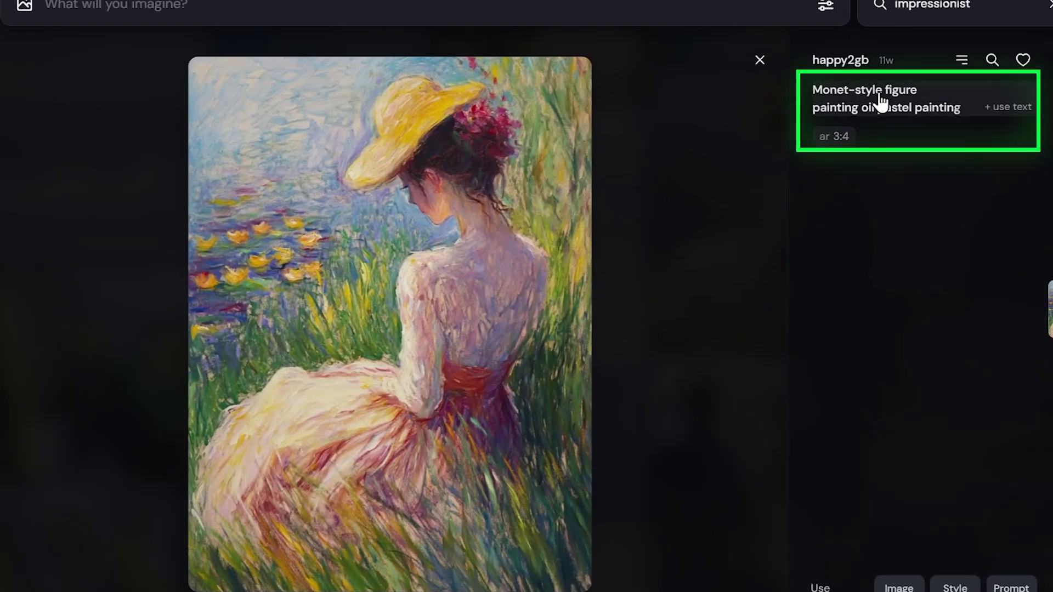
pyautogui.press('Escape')
pyautogui.scroll(-3, 1047, 149)
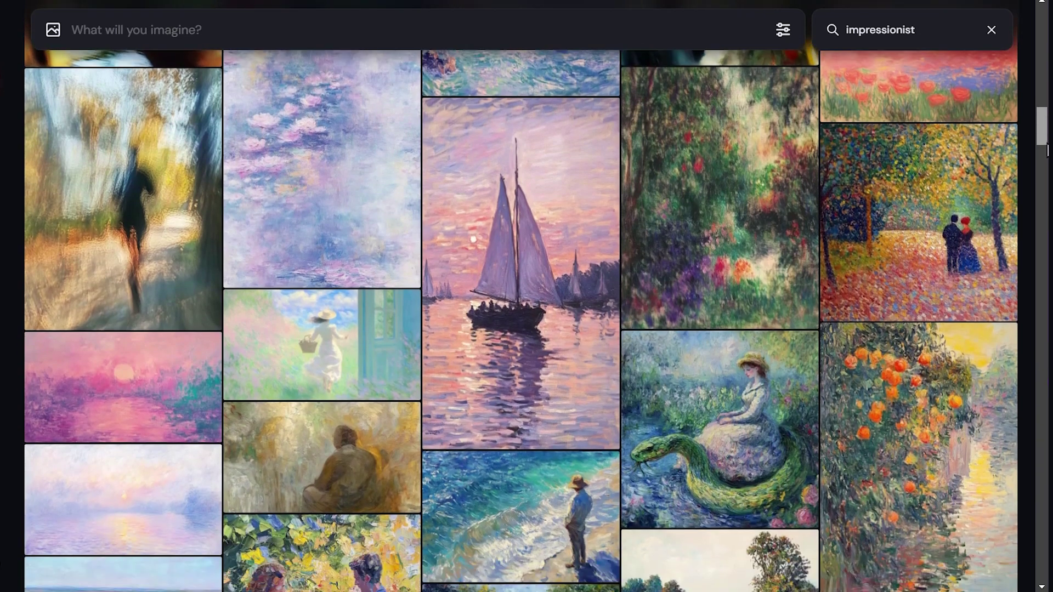
pyautogui.scroll(-1, 1048, 149)
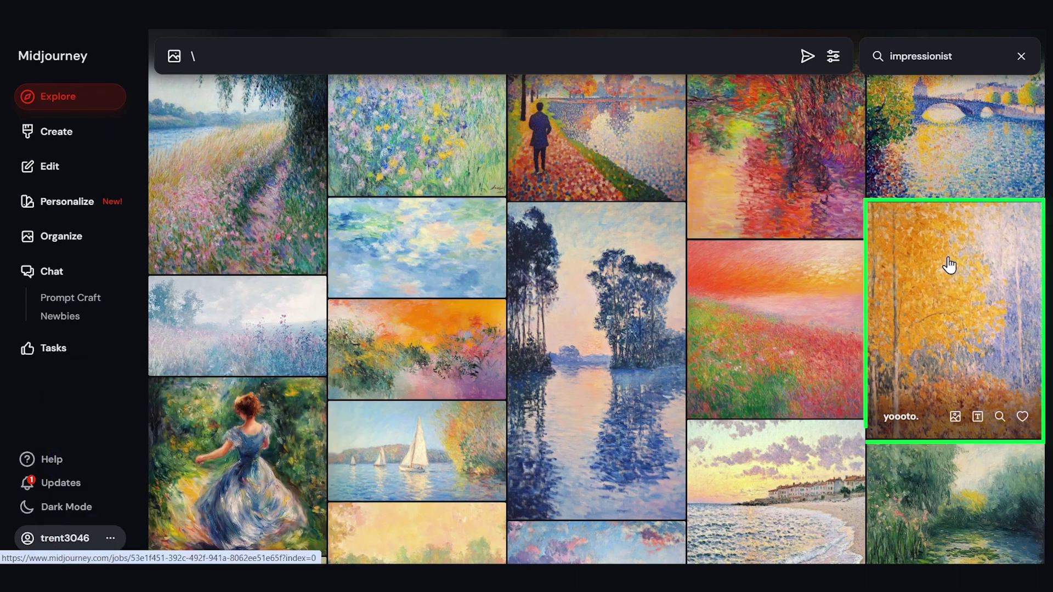
# Step: Reuse the autumn painting's prompt with 'eiffel tower' replacing 'golden leaves', drop 'country', and generate
pyautogui.click(949, 265)
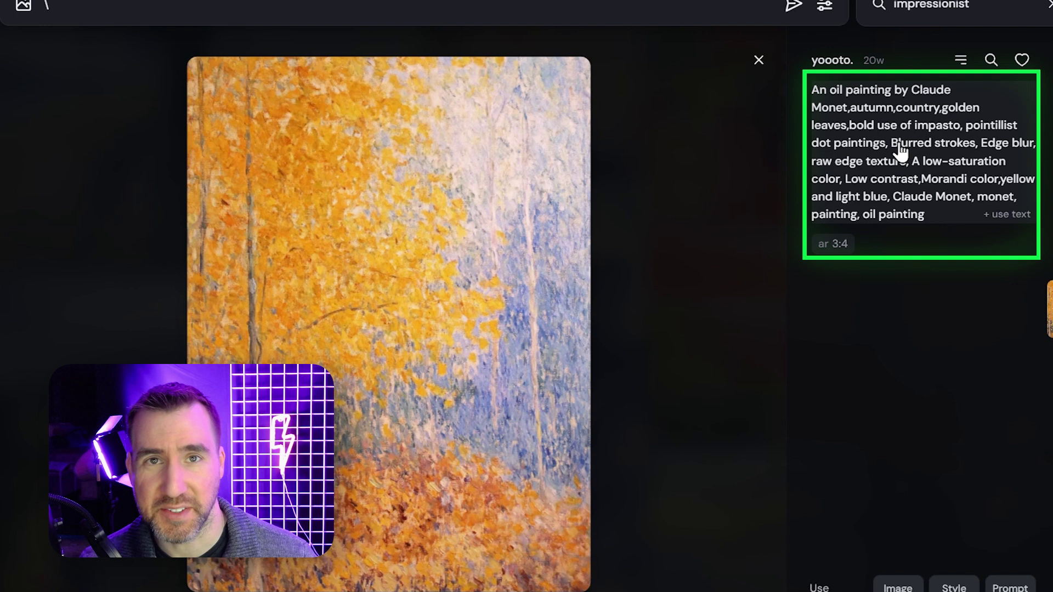
pyautogui.click(884, 144)
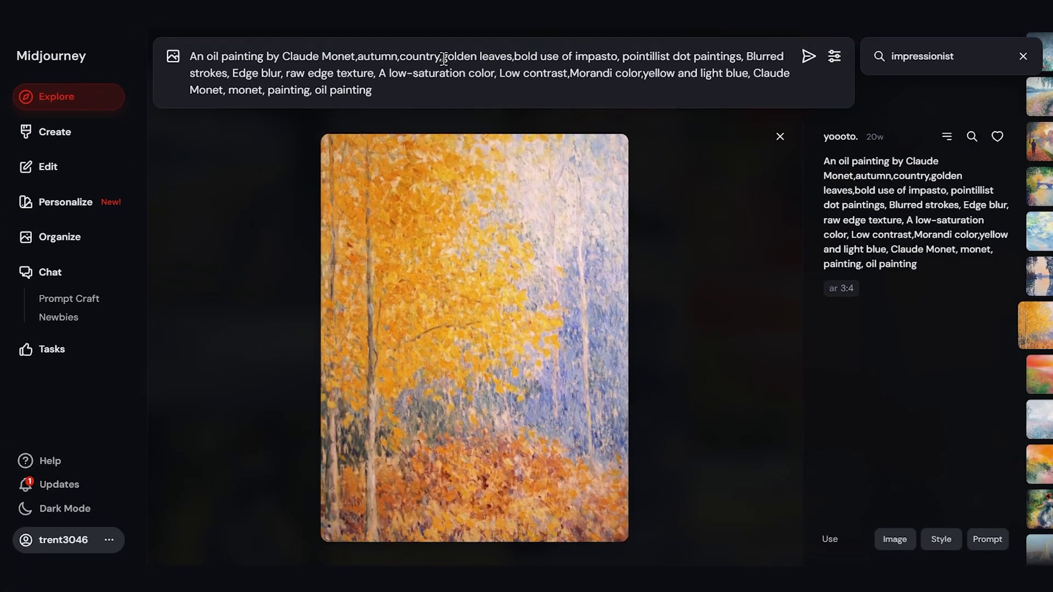
pyautogui.moveTo(444, 58); pyautogui.dragTo(509, 57)
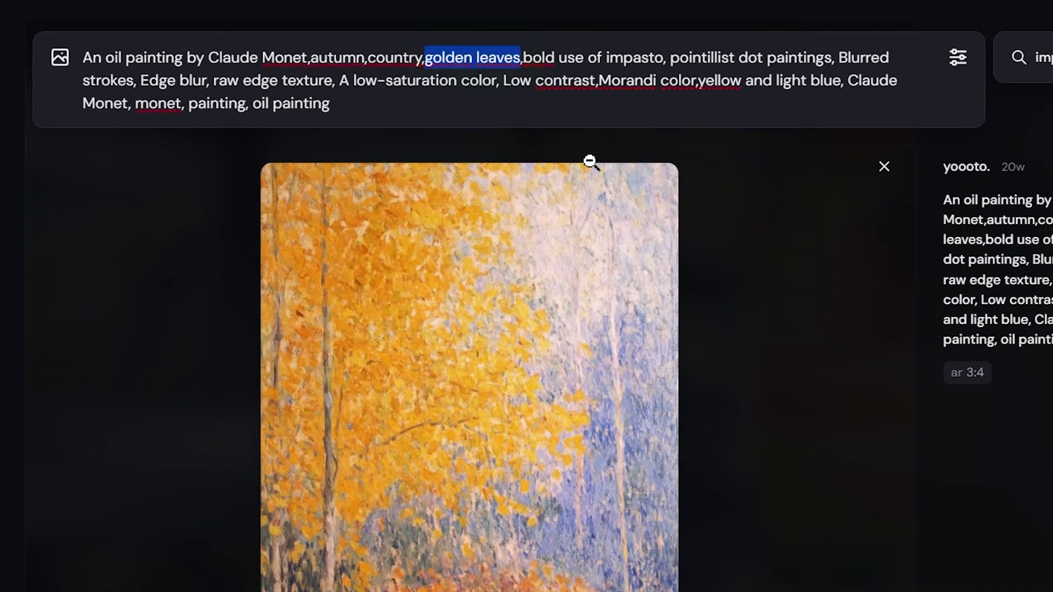
pyautogui.press('BackSpace')
pyautogui.write('eiffel tower')
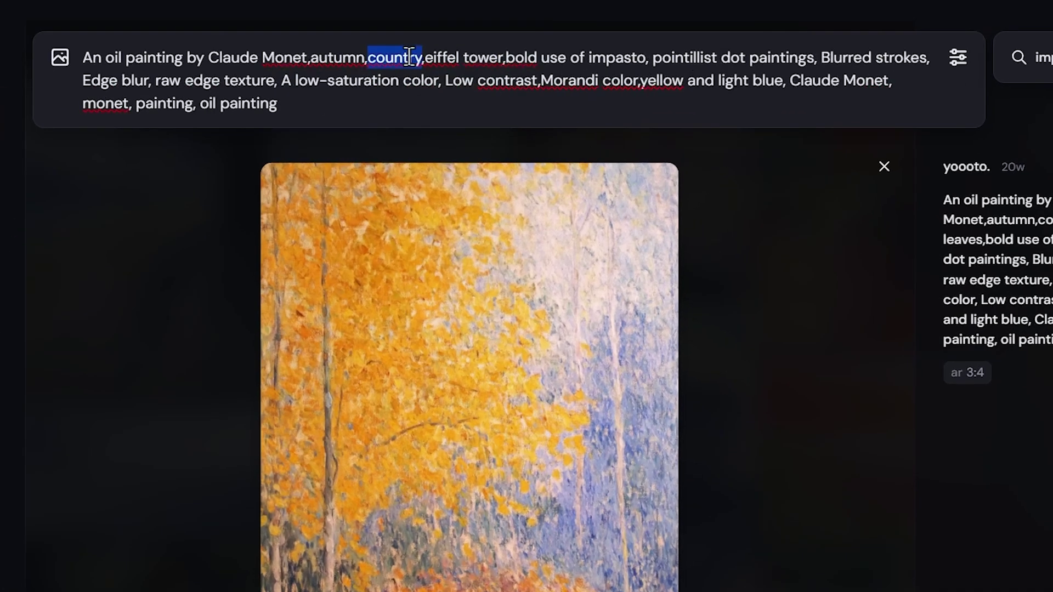
pyautogui.press('BackSpace')
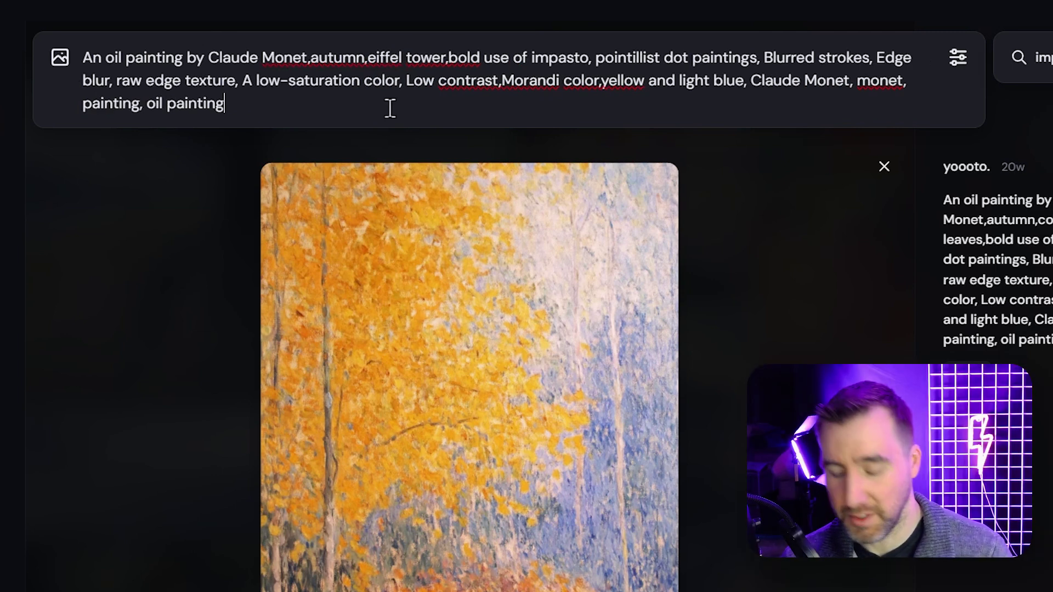
pyautogui.press('Return')
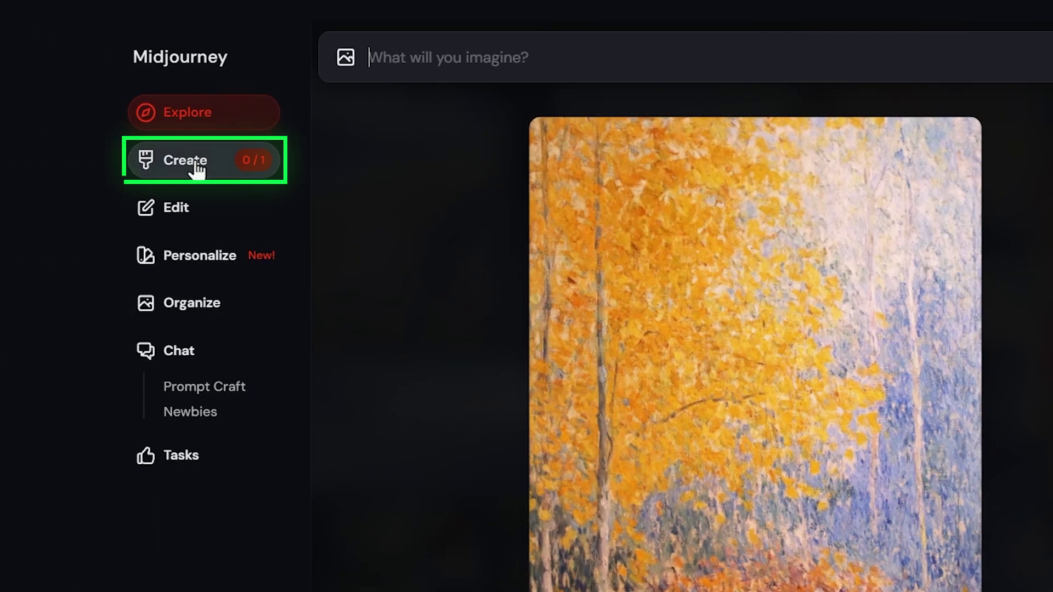
pyautogui.click(196, 165)
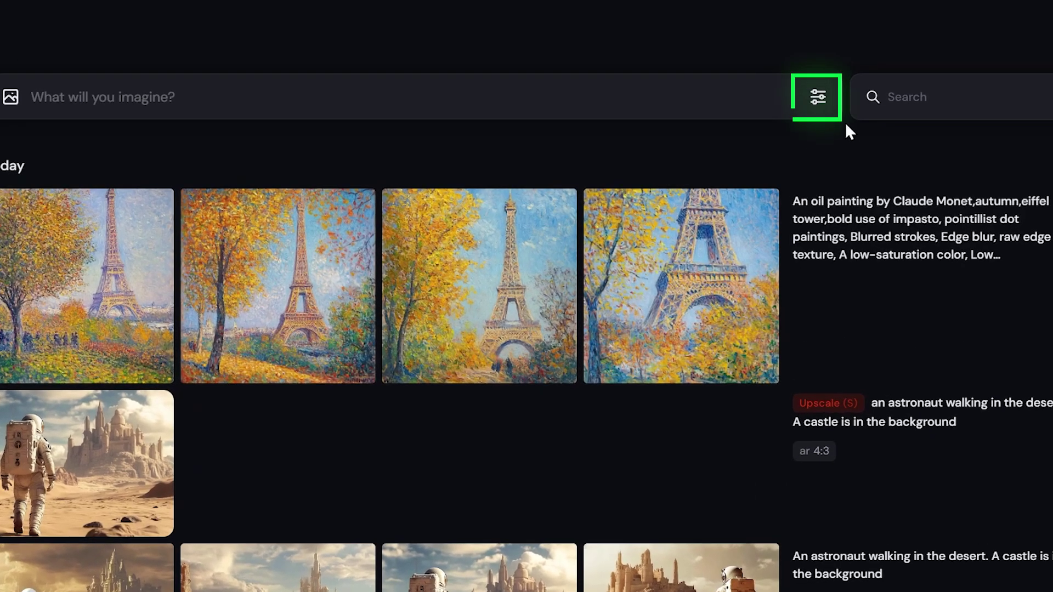
# Step: Set the image shape to a tall 1:2 ratio and generate the pixel-art cityscape prompt
pyautogui.click(818, 103)
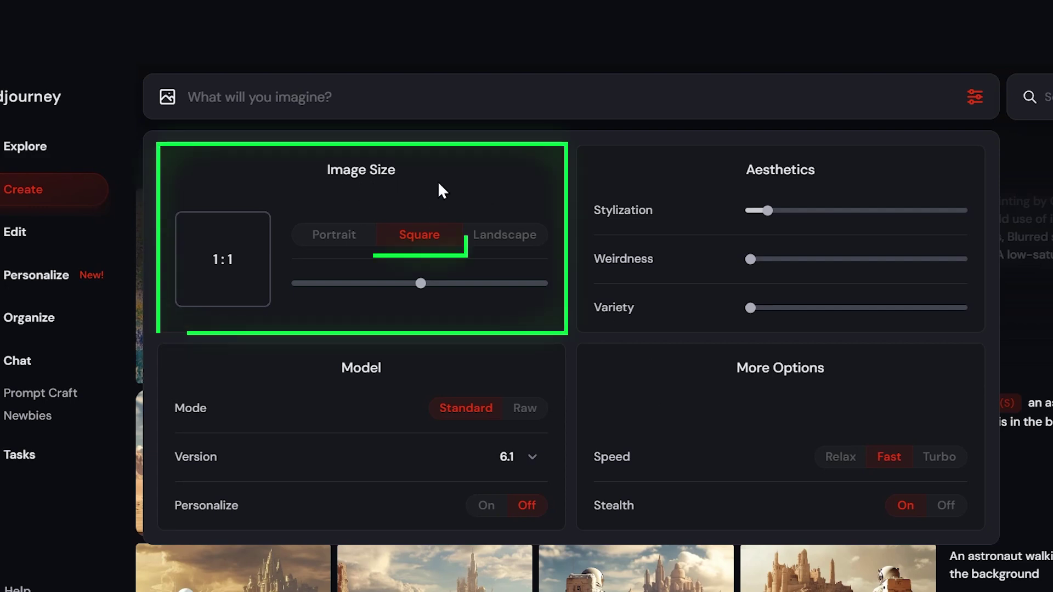
pyautogui.click(339, 236)
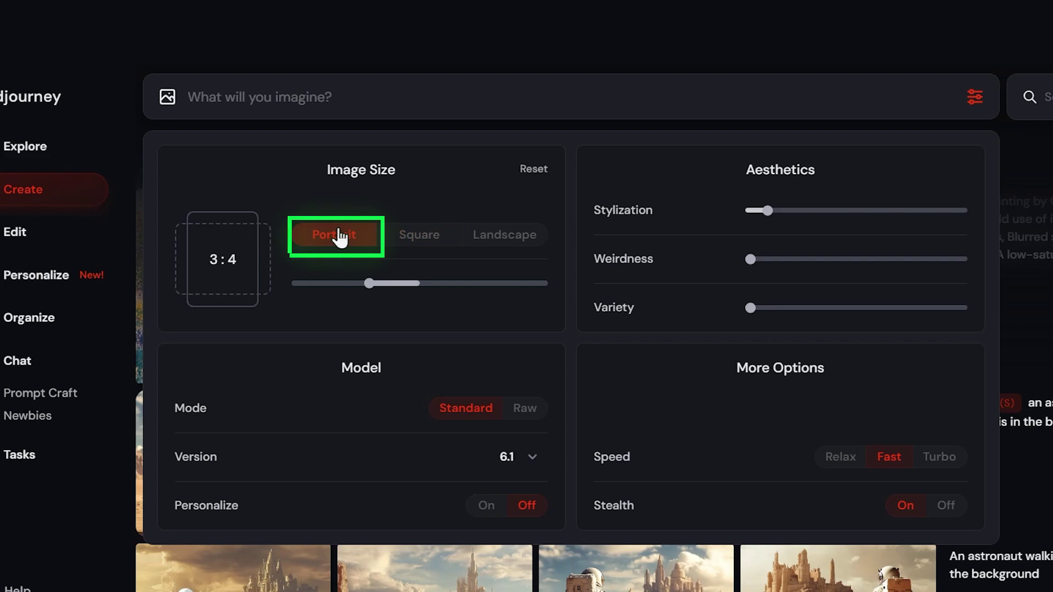
pyautogui.click(496, 236)
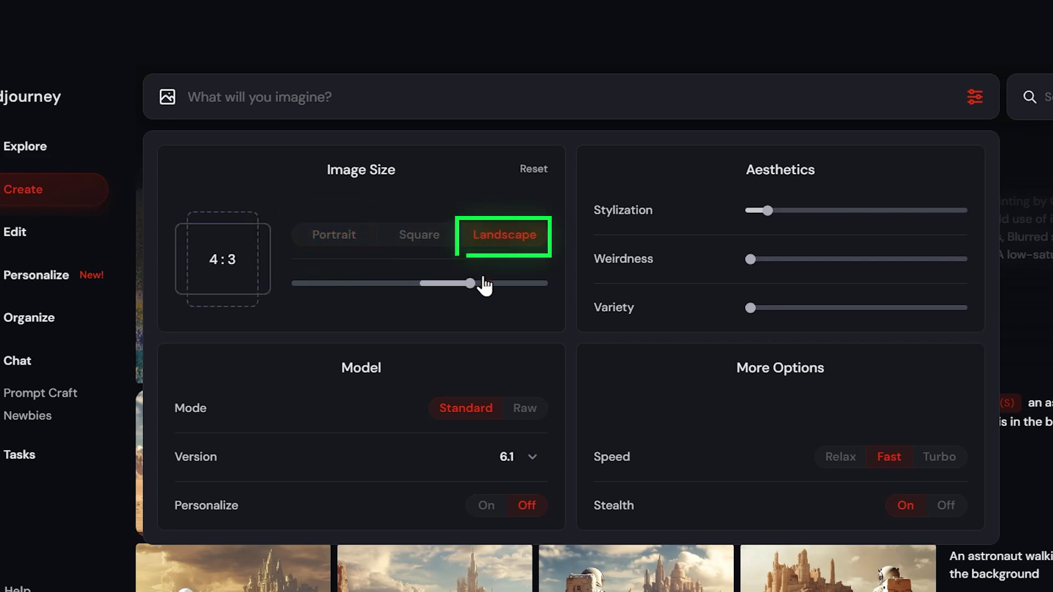
pyautogui.moveTo(473, 291); pyautogui.dragTo(431, 283)
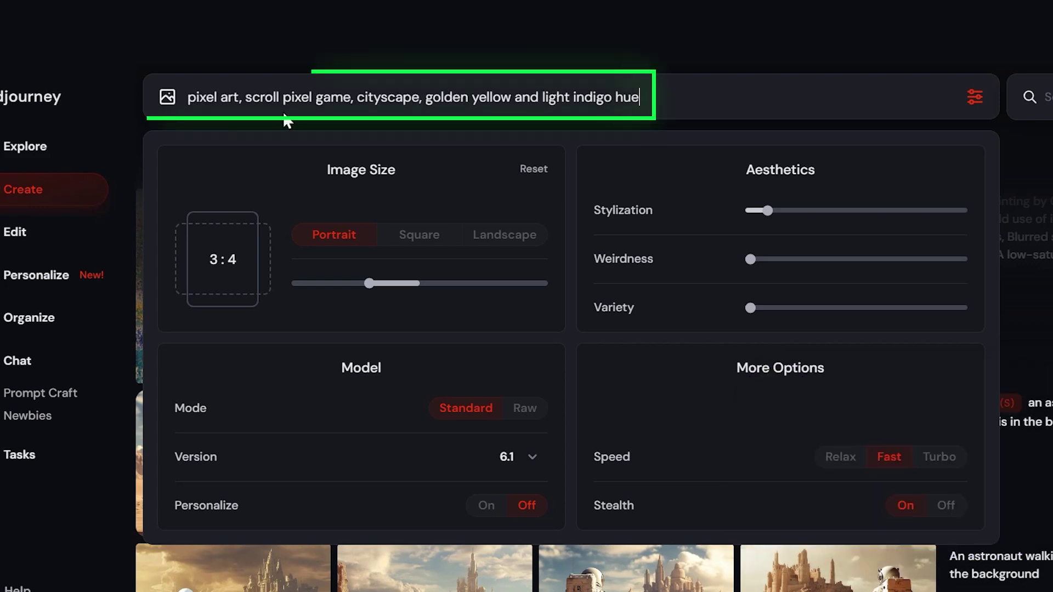
pyautogui.moveTo(368, 283); pyautogui.dragTo(332, 280)
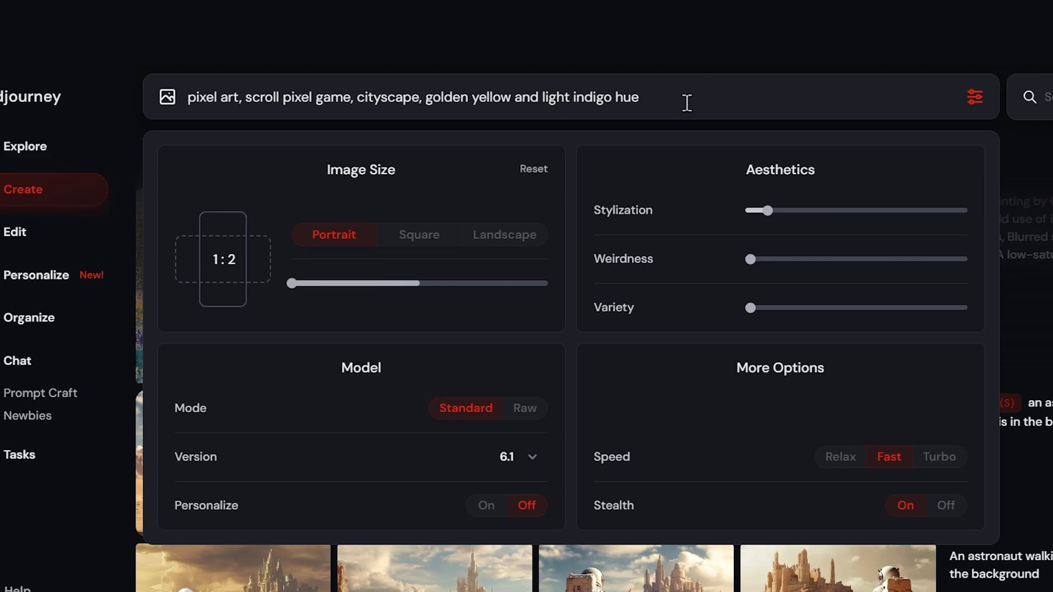
pyautogui.press('Return')
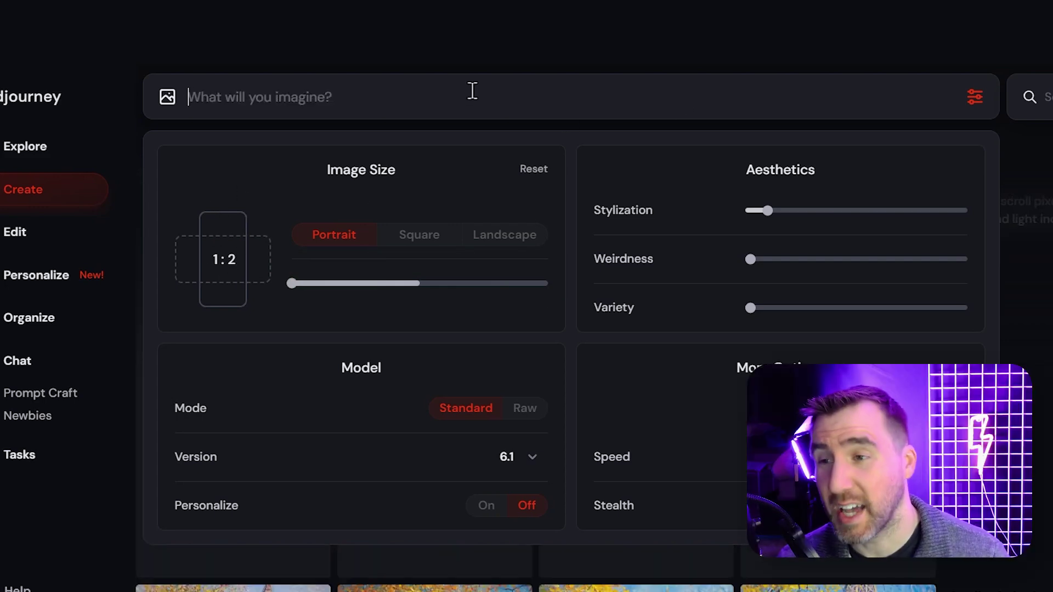
# Step: Regenerate the same pixel-art cityscape prompt at a wide 2:1 aspect ratio
pyautogui.press('Up')
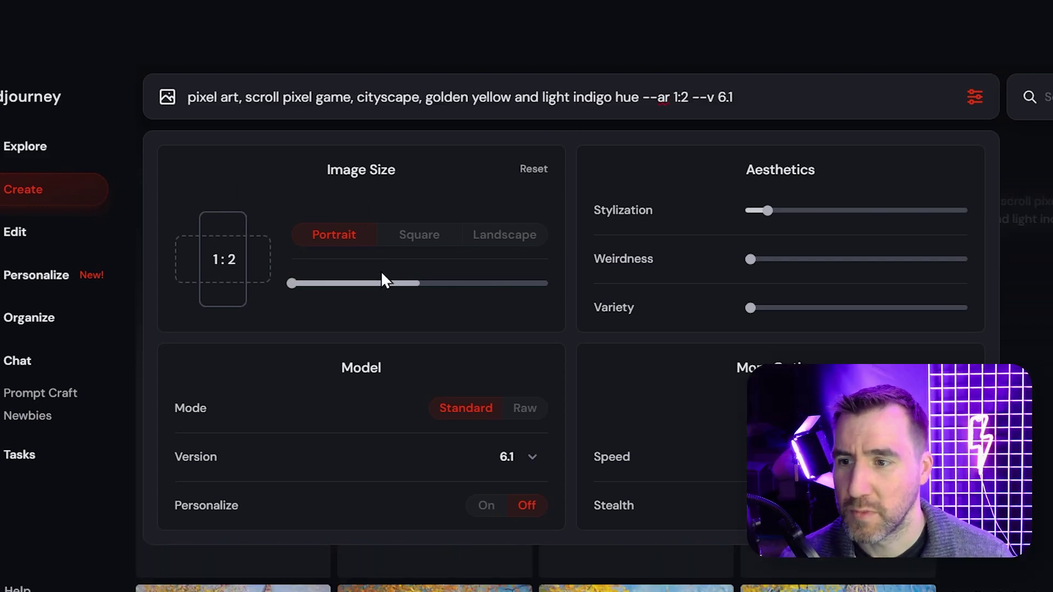
pyautogui.moveTo(384, 281); pyautogui.dragTo(546, 283)
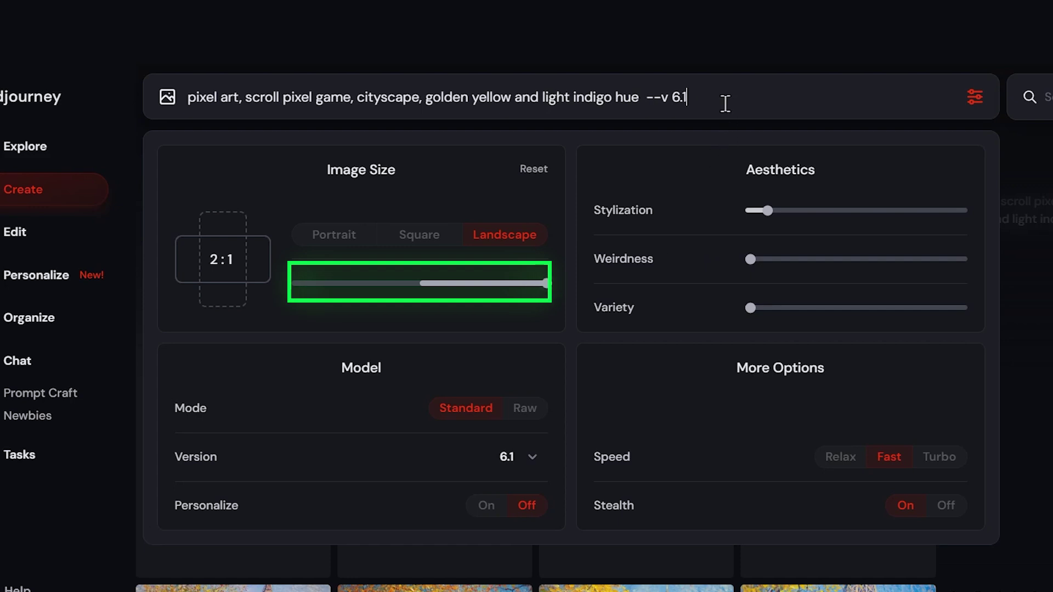
pyautogui.press('Return')
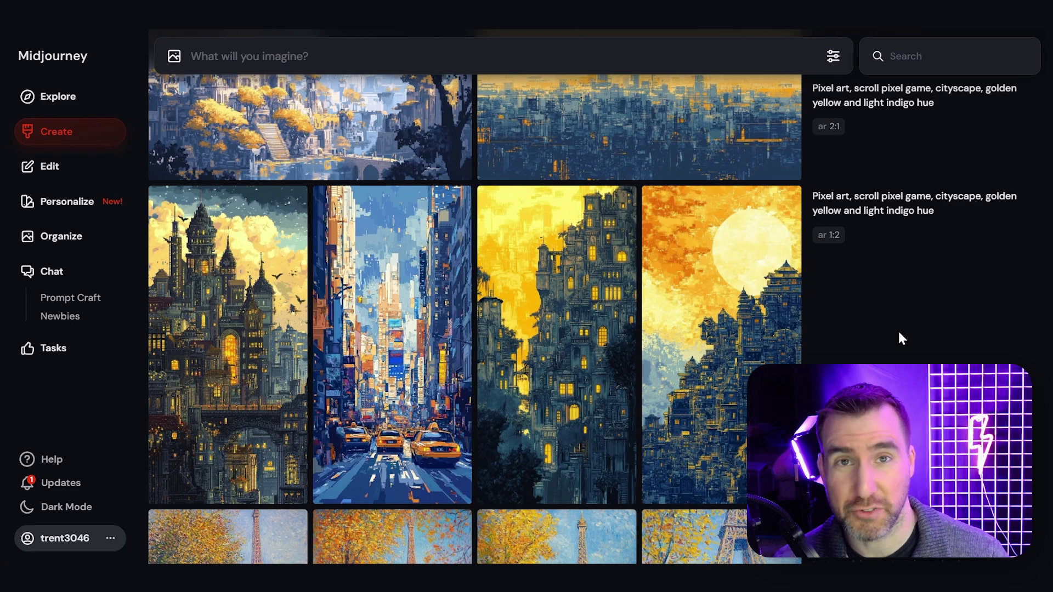
# Step: Scroll up through the Create feed of generated images
pyautogui.scroll(5, 892, 351)
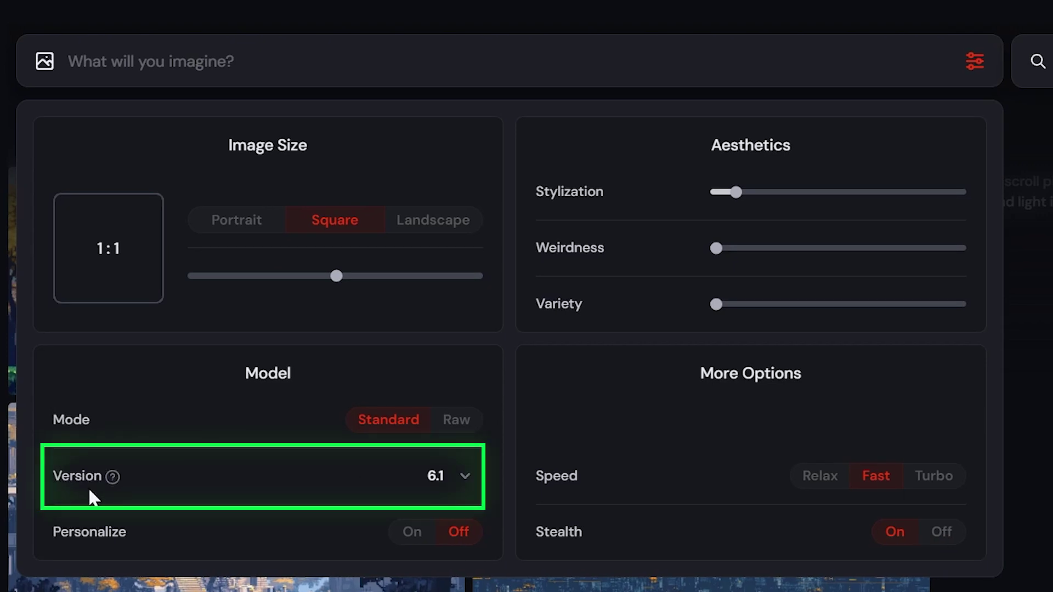
pyautogui.click(469, 486)
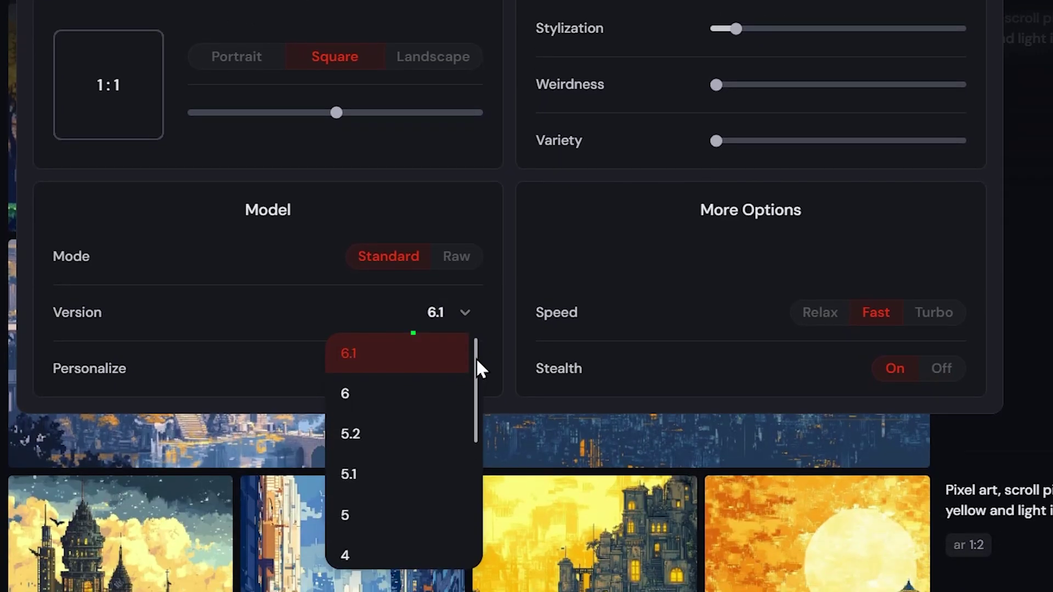
pyautogui.scroll(-1, 476, 384)
pyautogui.scroll(2, 475, 363)
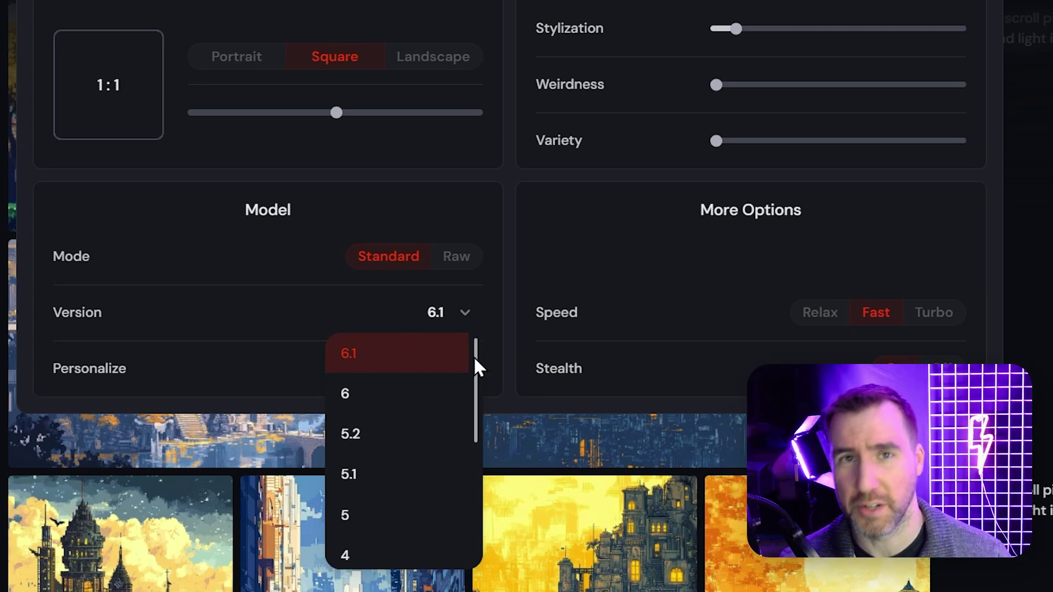
pyautogui.moveTo(476, 361); pyautogui.dragTo(486, 519)
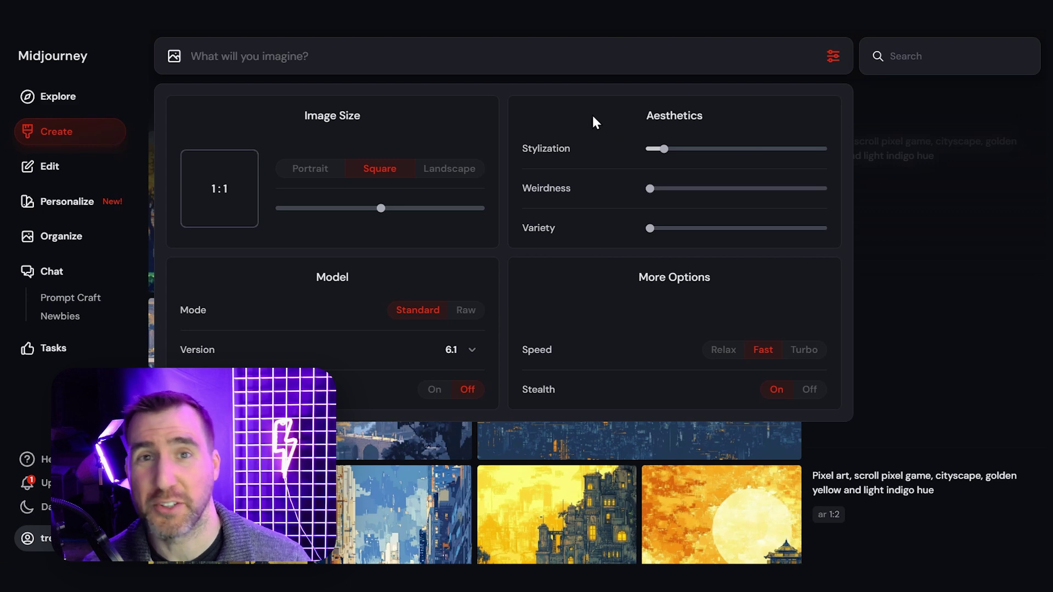
pyautogui.moveTo(664, 149); pyautogui.dragTo(754, 149)
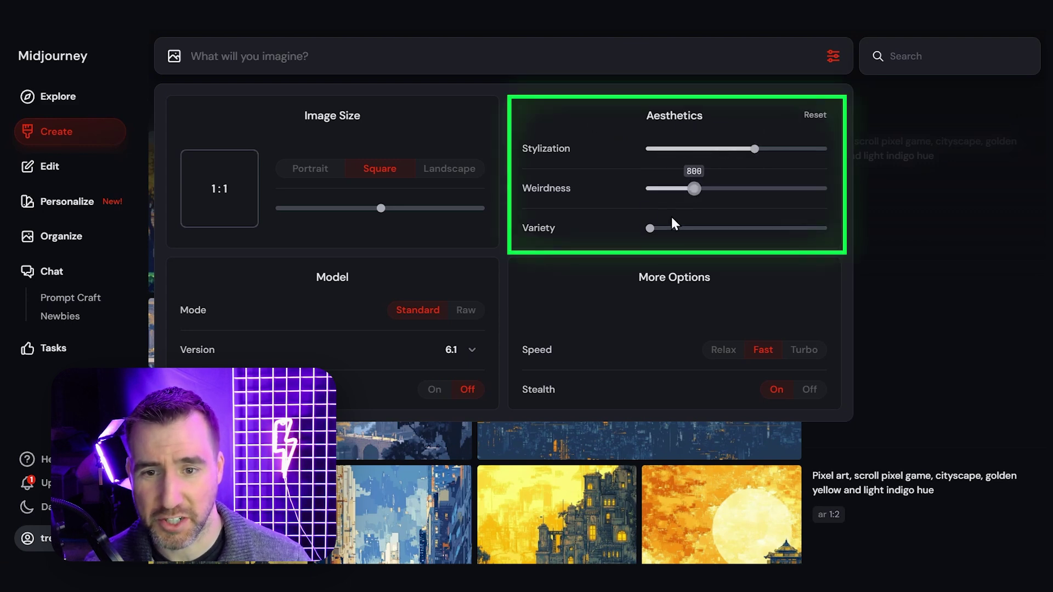
pyautogui.click(459, 173)
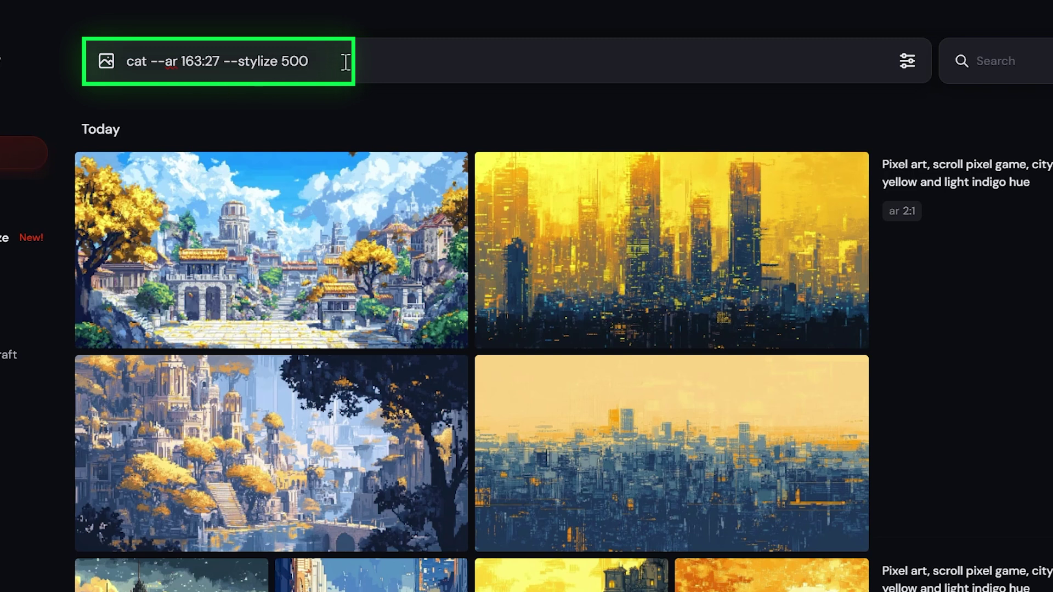
# Step: Generate 'cat --ar 163:27 --stylize 500' and then 'watercolor orange pattern --tile'
pyautogui.press('Return')
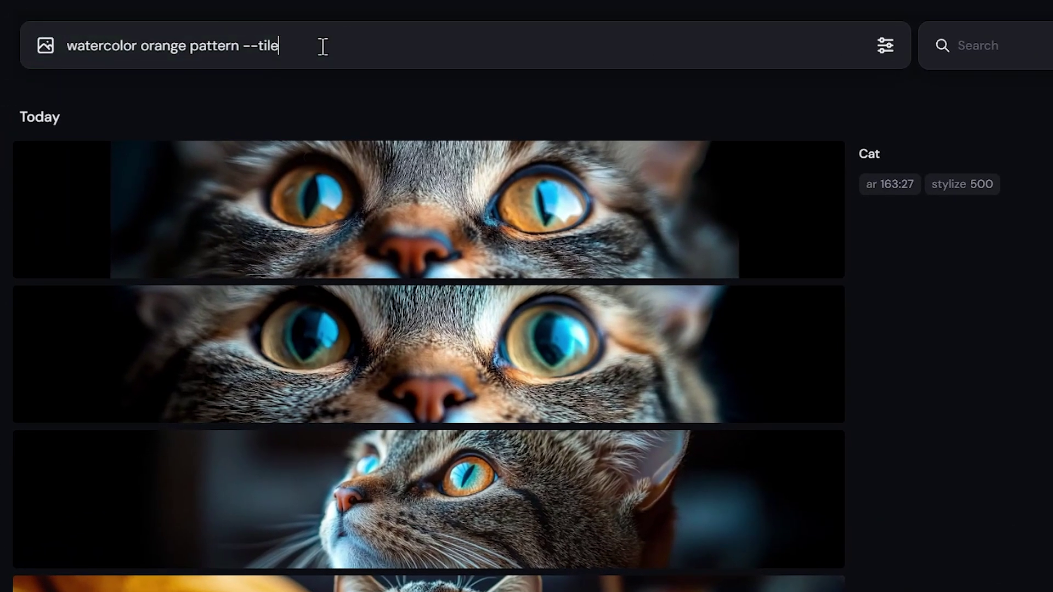
pyautogui.press('Return')
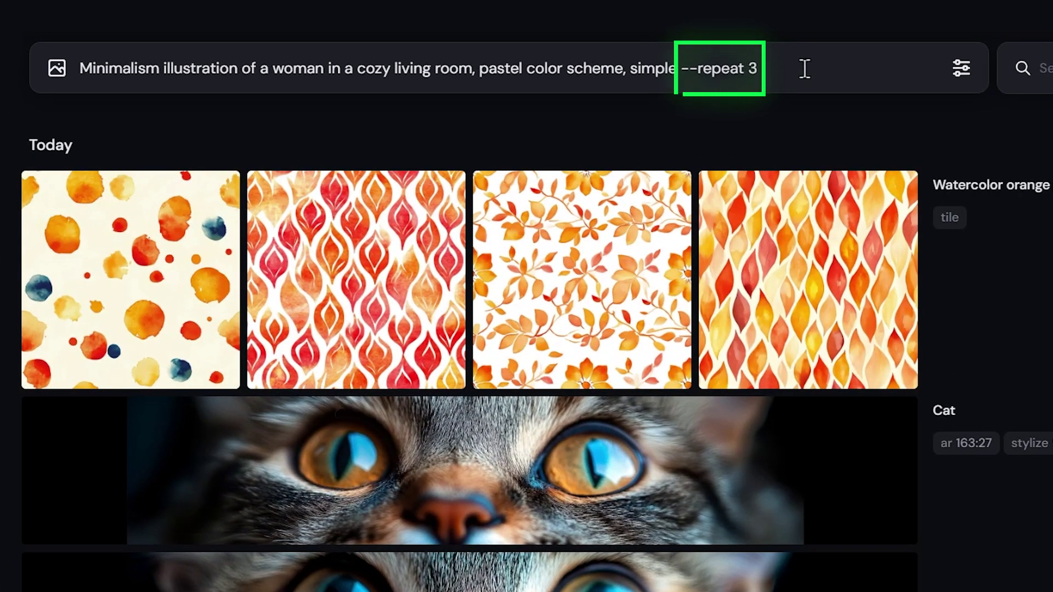
# Step: Run the pastel minimalist living-room prompt with --repeat 3 to get twelve illustrations
pyautogui.press('Return')
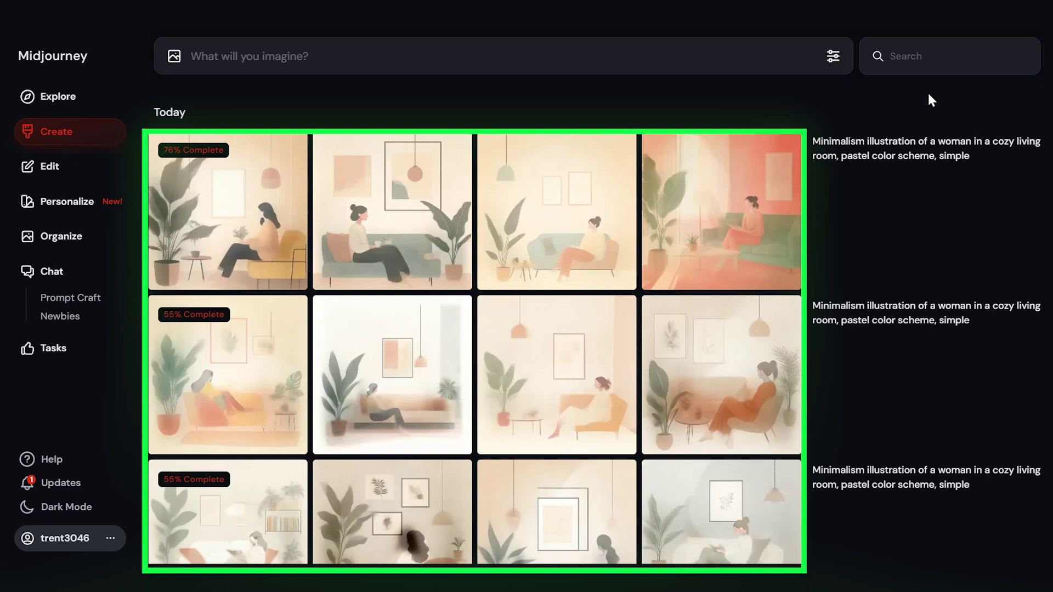
pyautogui.moveTo(922, 241)
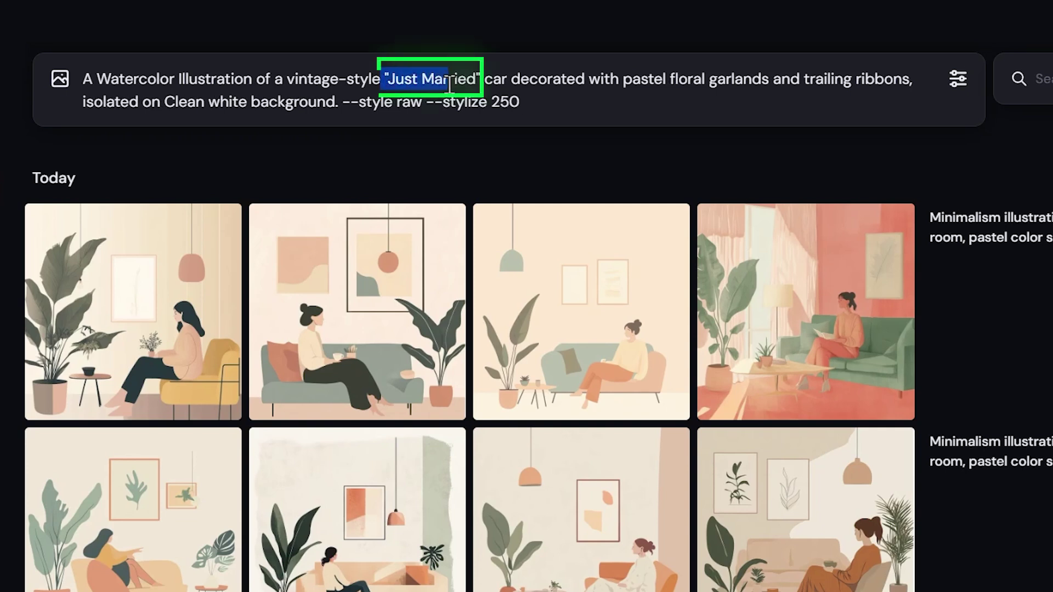
# Step: Submit the watercolor 'Just Married' vintage car prompt, then view the second car image enlarged
pyautogui.click(538, 102)
pyautogui.press('Return')
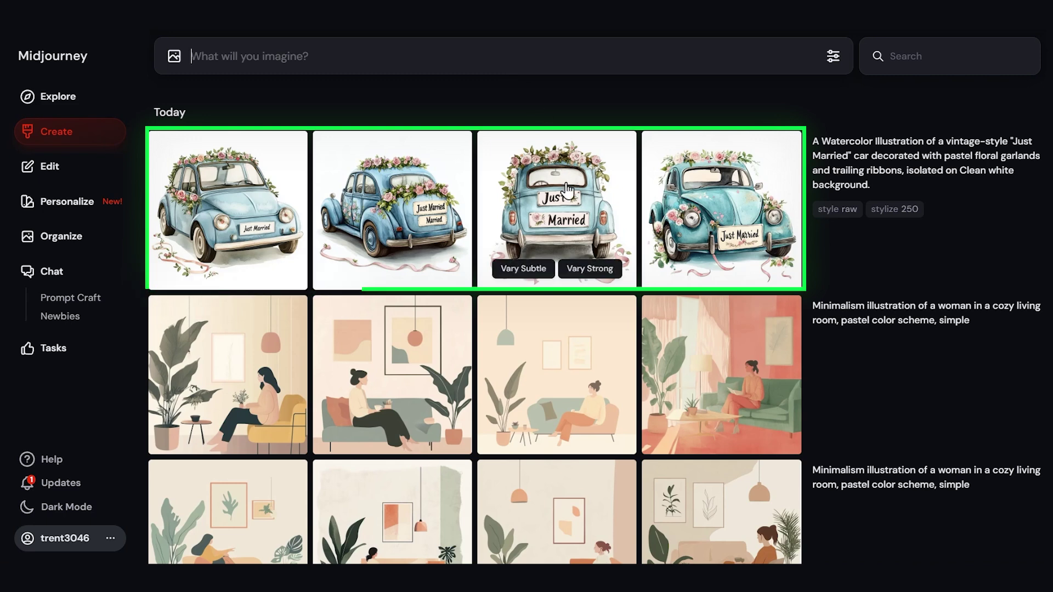
pyautogui.click(566, 191)
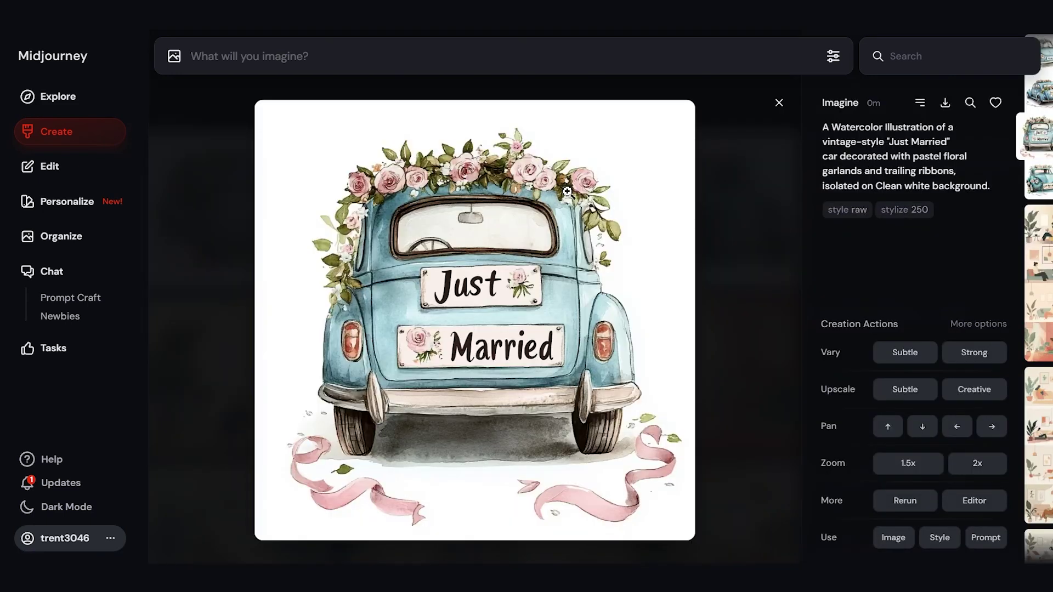
pyautogui.click(212, 146)
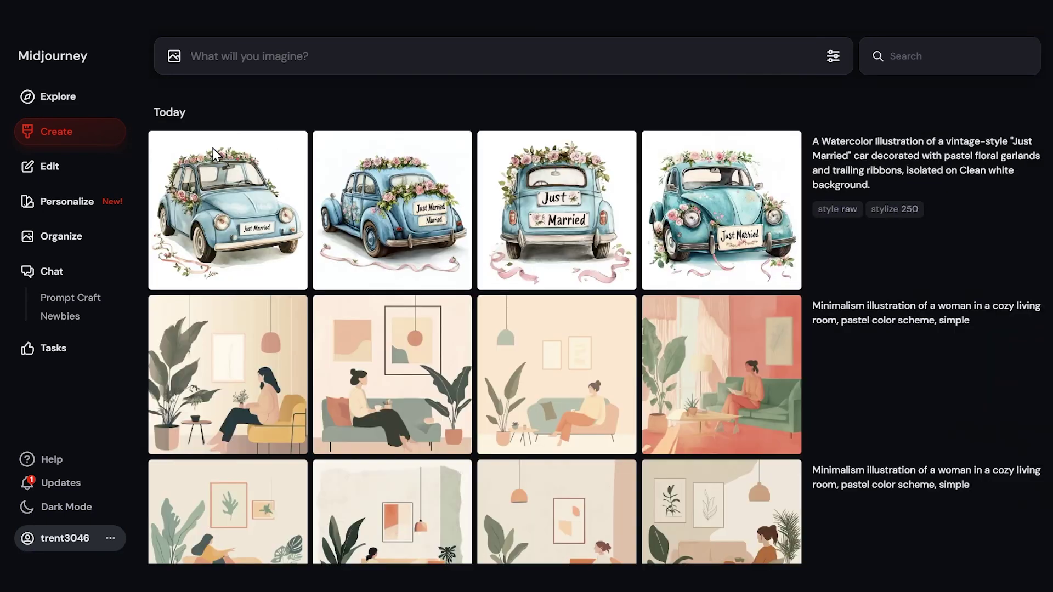
pyautogui.click(446, 186)
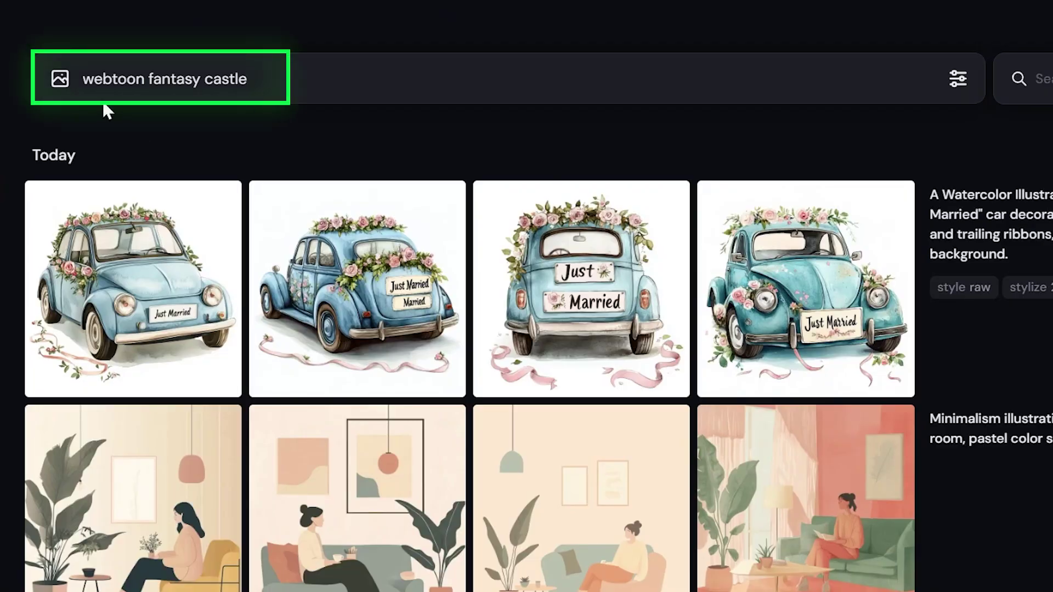
# Step: Generate the webtoon fantasy castle images and zoom the fourth one out 2x
pyautogui.press('Return')
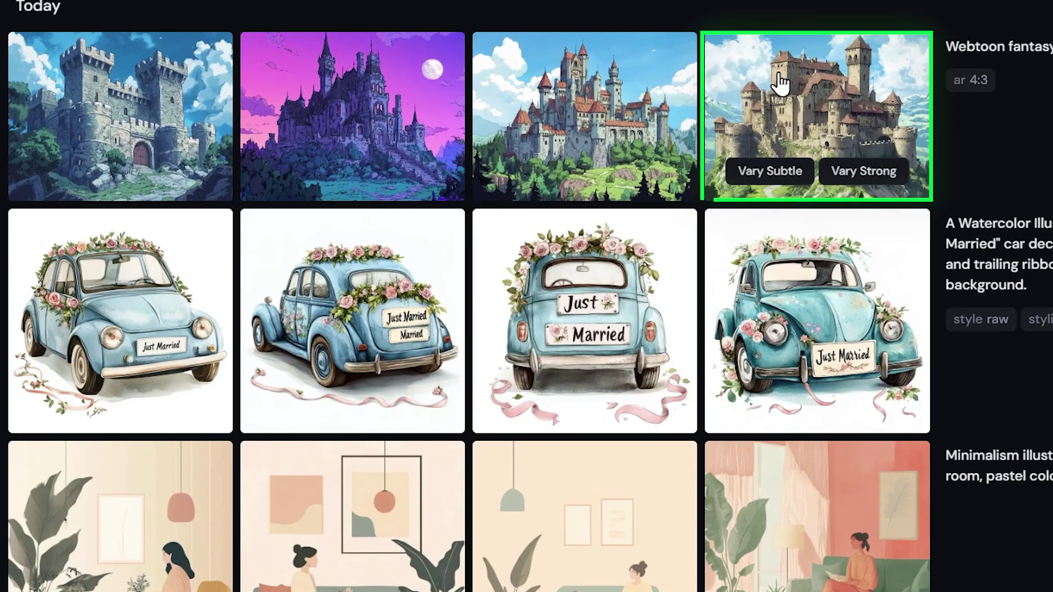
pyautogui.click(744, 186)
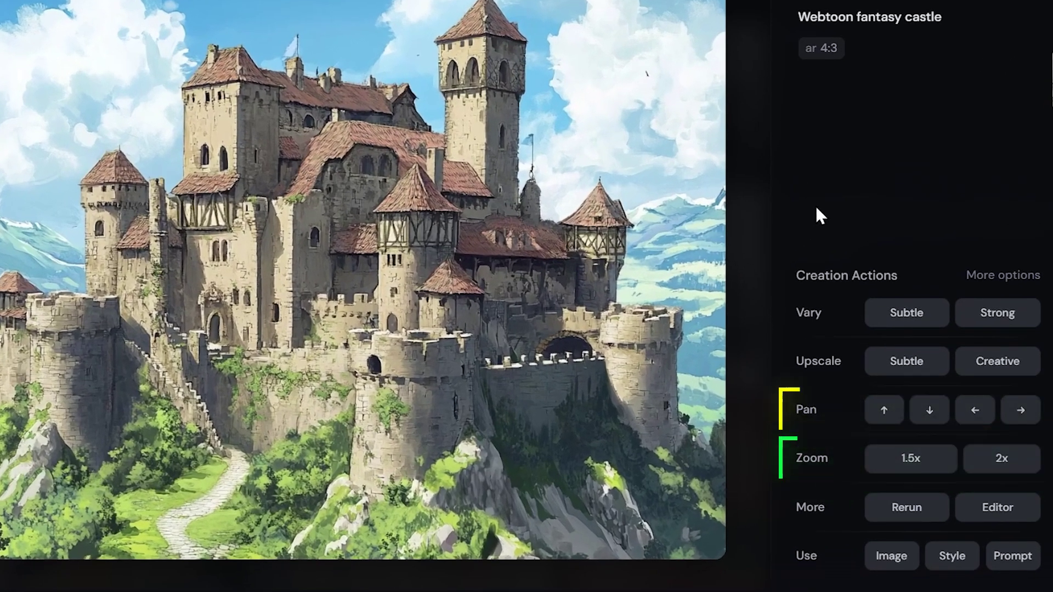
pyautogui.click(1001, 465)
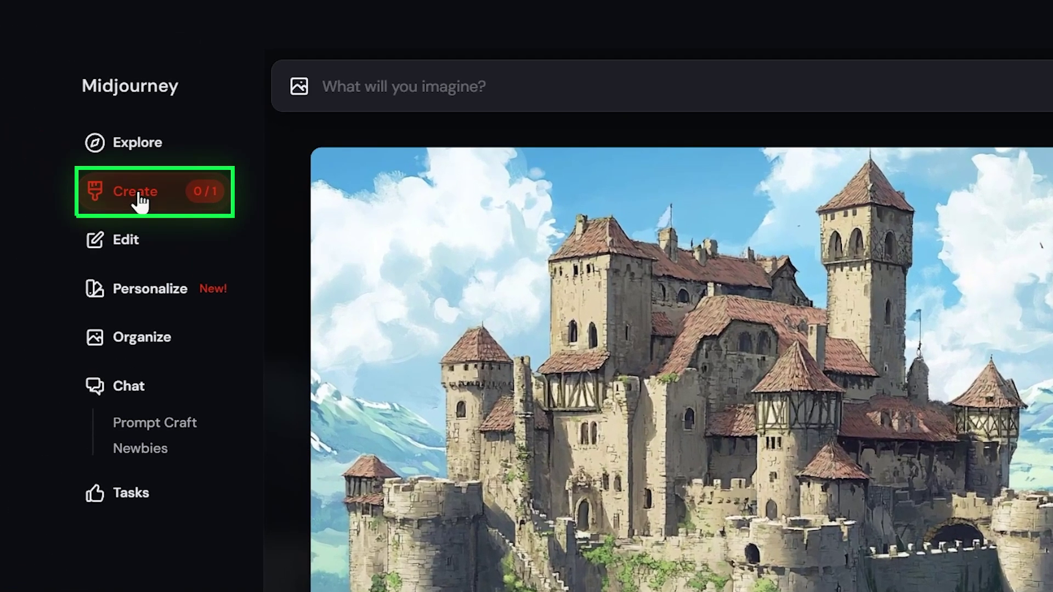
# Step: Open a zoomed-out castle result and pan it into wider 31:17 versions
pyautogui.click(87, 142)
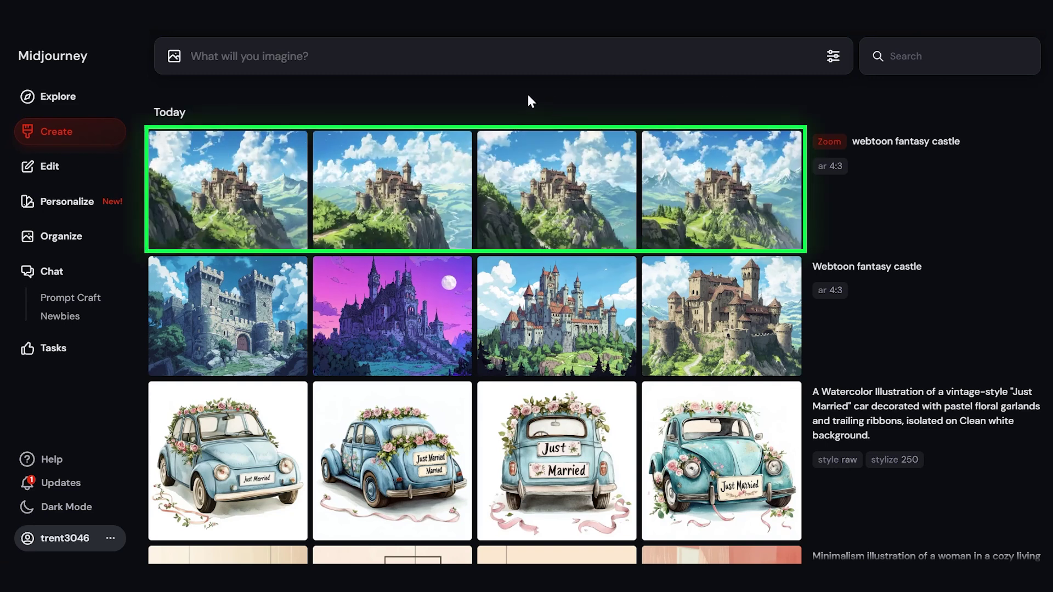
pyautogui.click(366, 185)
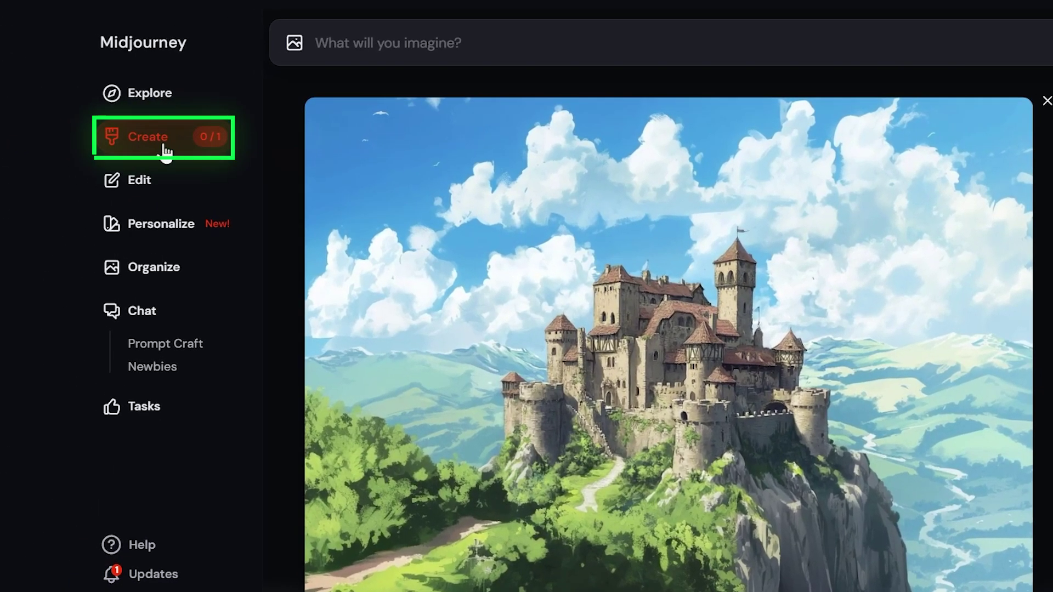
pyautogui.click(154, 150)
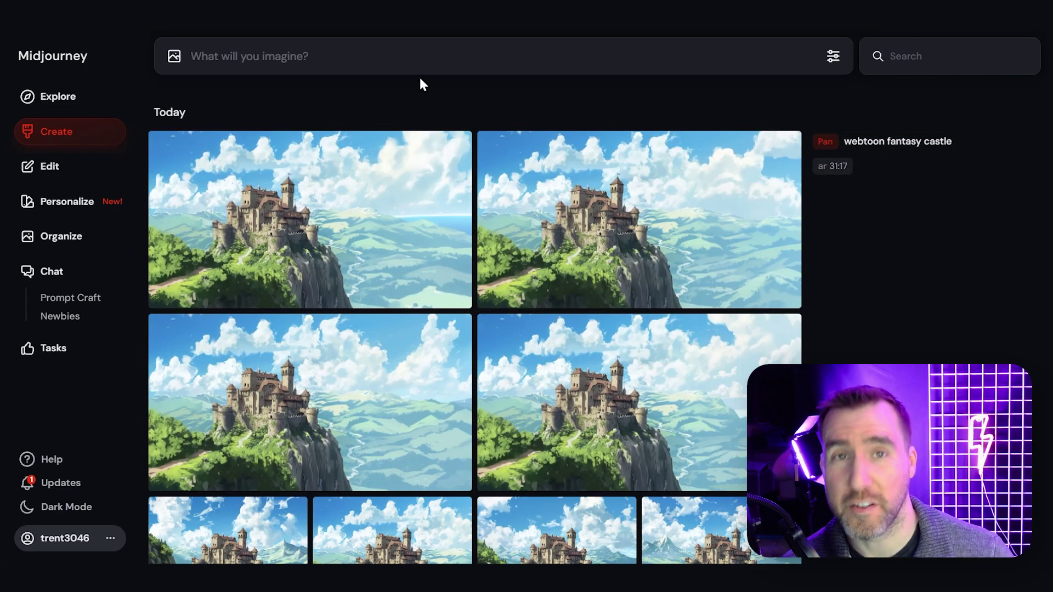
# Step: Open the first panned castle image in the Editor
pyautogui.moveTo(329, 228)
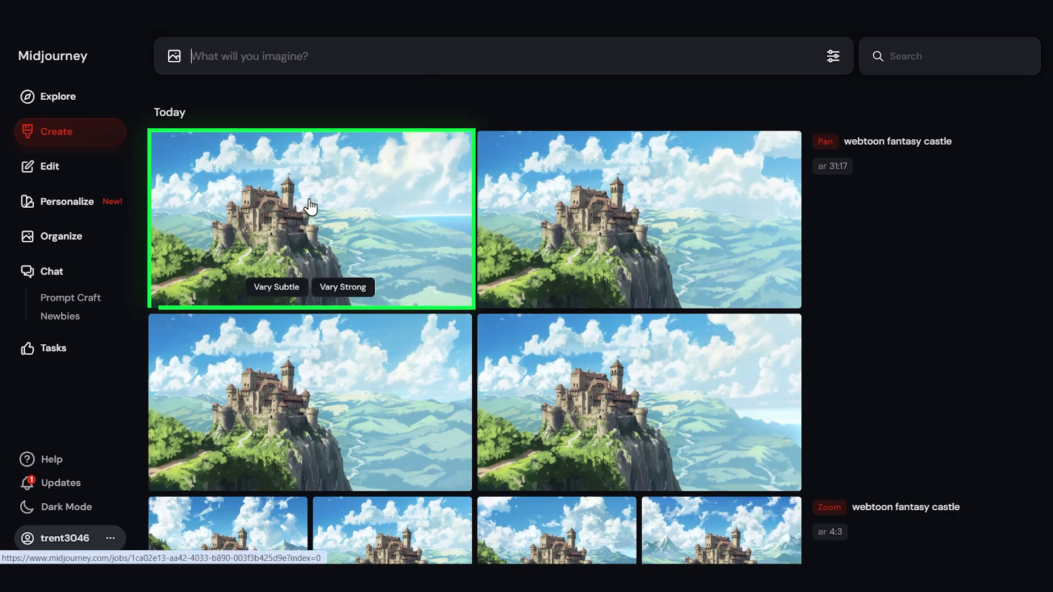
pyautogui.click(310, 202)
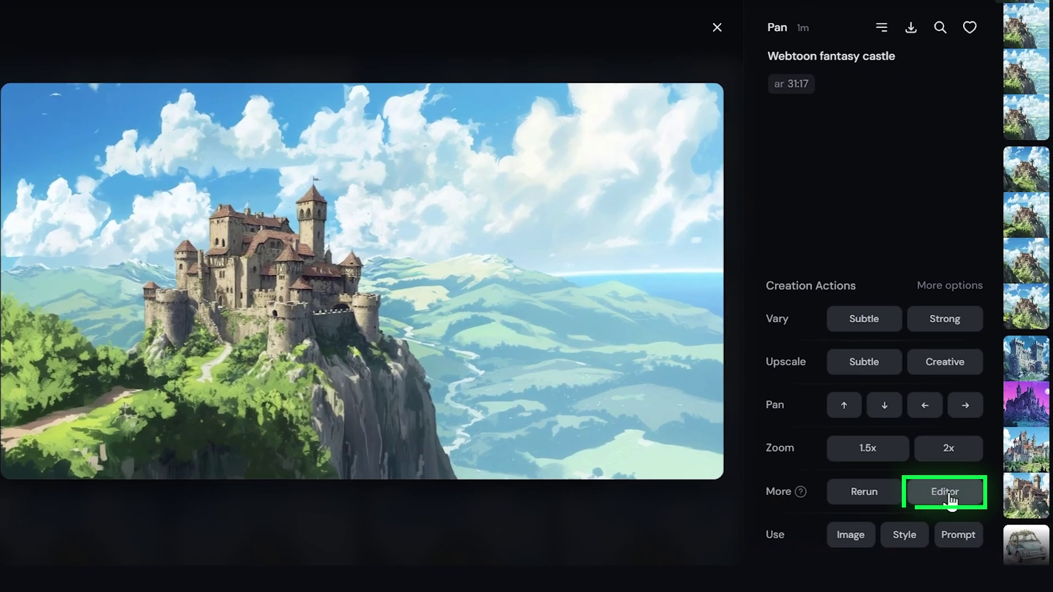
pyautogui.click(951, 499)
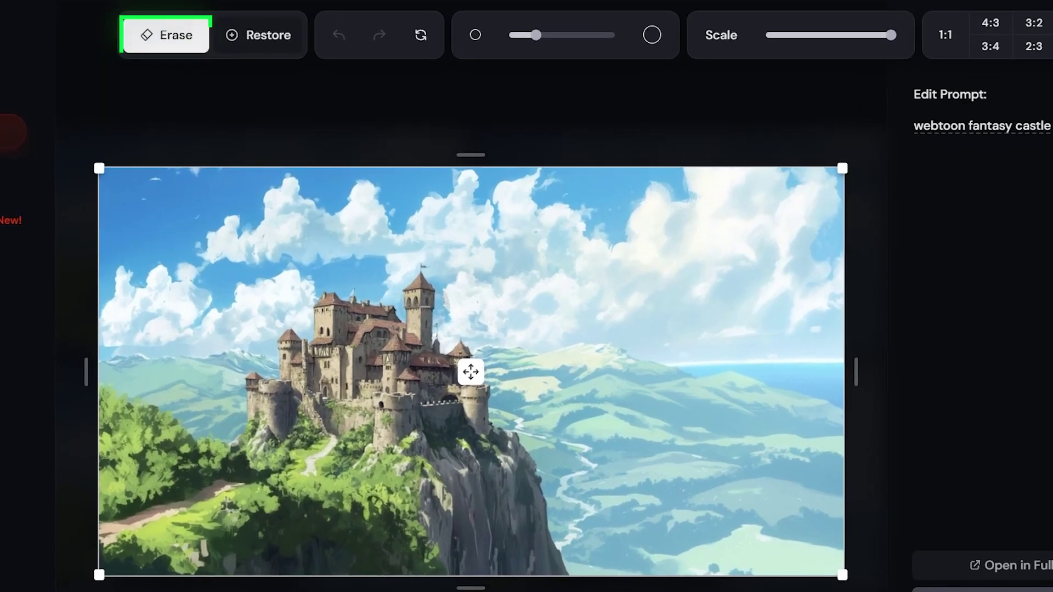
# Step: Erase the castle with its surrounding sky and cliff, restoring and re-erasing the towers
pyautogui.moveTo(433, 294)
pyautogui.mouseDown()
pyautogui.moveTo(386, 282)
pyautogui.moveTo(411, 296)
pyautogui.moveTo(315, 294)
pyautogui.moveTo(341, 303)
pyautogui.moveTo(315, 320)
pyautogui.moveTo(297, 305)
pyautogui.moveTo(272, 367)
pyautogui.moveTo(270, 413)
pyautogui.moveTo(286, 377)
pyautogui.moveTo(319, 403)
pyautogui.mouseUp()
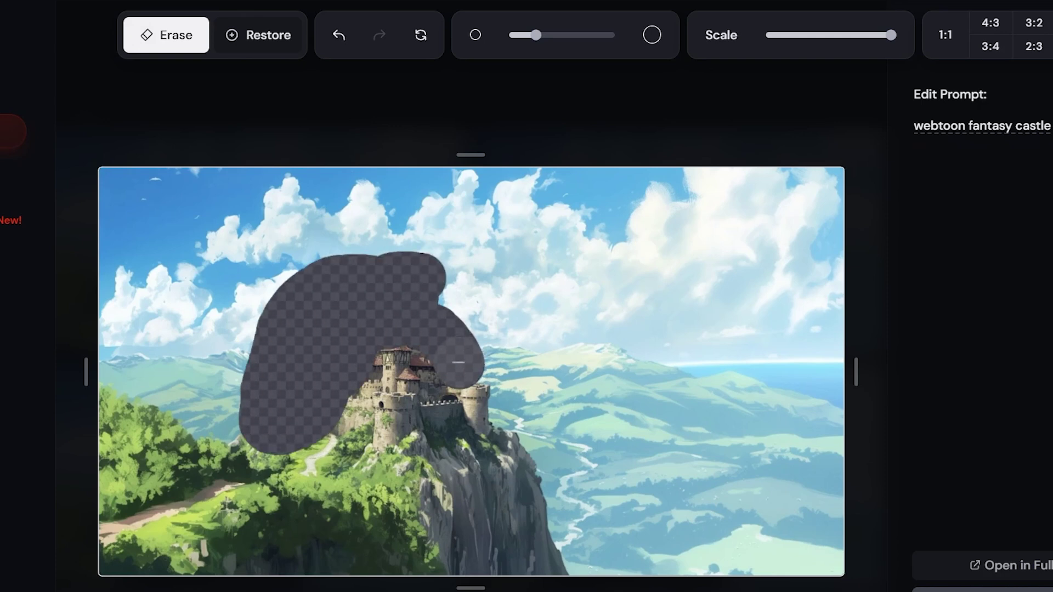
pyautogui.moveTo(380, 371); pyautogui.dragTo(432, 410)
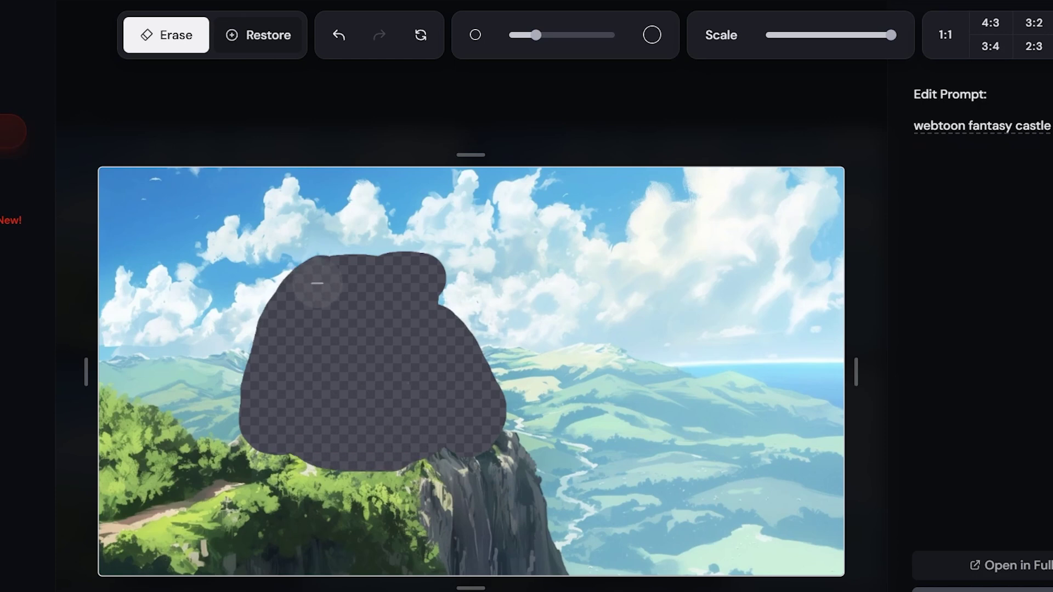
pyautogui.moveTo(317, 283)
pyautogui.mouseDown()
pyautogui.moveTo(385, 268)
pyautogui.moveTo(424, 285)
pyautogui.mouseUp()
pyautogui.moveTo(487, 407)
pyautogui.mouseDown()
pyautogui.moveTo(403, 452)
pyautogui.moveTo(316, 449)
pyautogui.moveTo(272, 430)
pyautogui.moveTo(298, 297)
pyautogui.mouseUp()
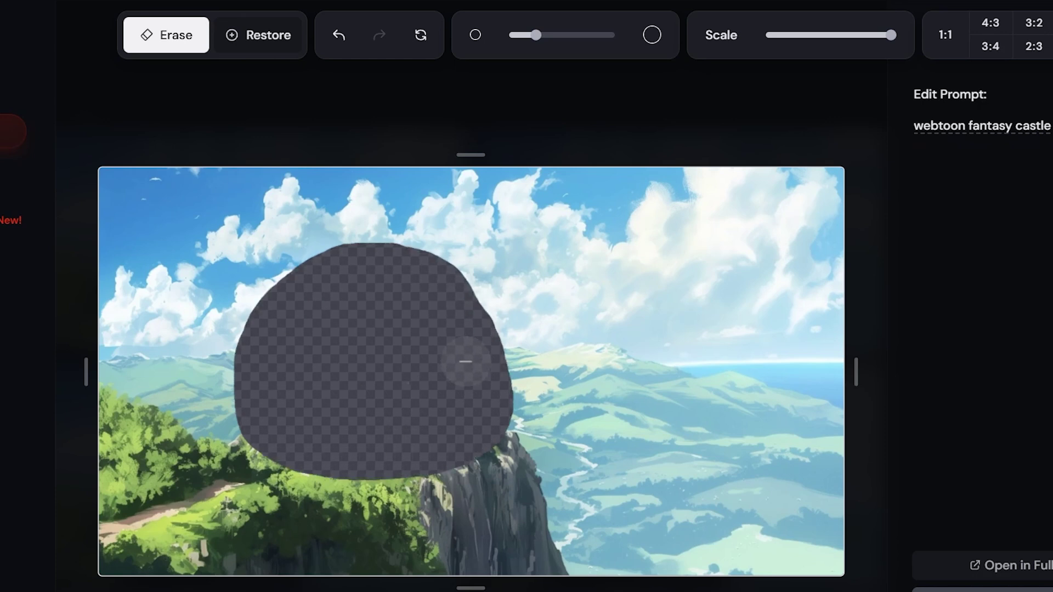
pyautogui.click(270, 47)
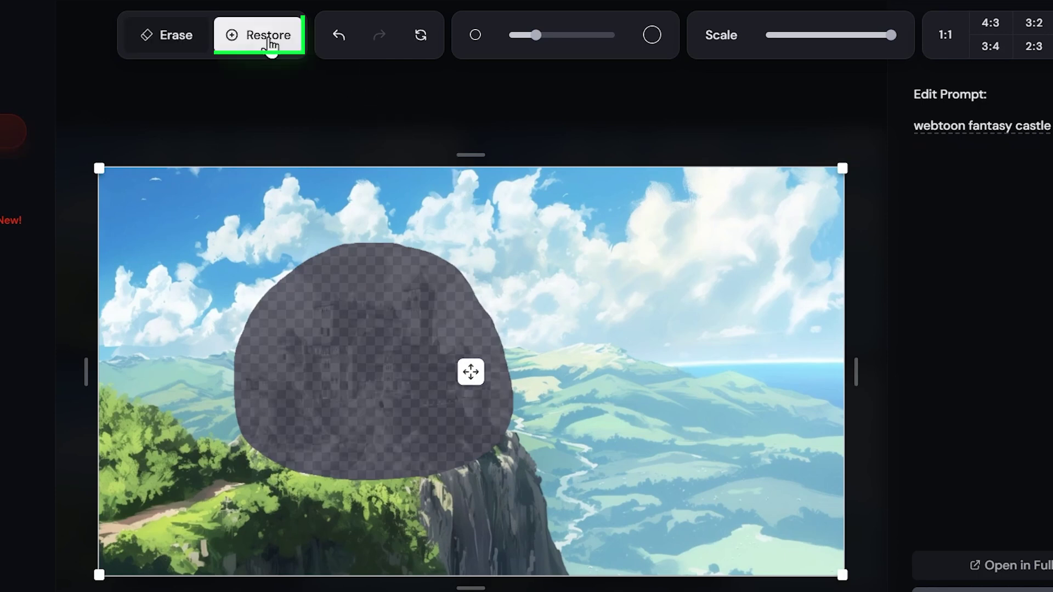
pyautogui.moveTo(435, 233)
pyautogui.mouseDown()
pyautogui.moveTo(488, 345)
pyautogui.moveTo(384, 241)
pyautogui.moveTo(494, 406)
pyautogui.mouseUp()
pyautogui.click(158, 54)
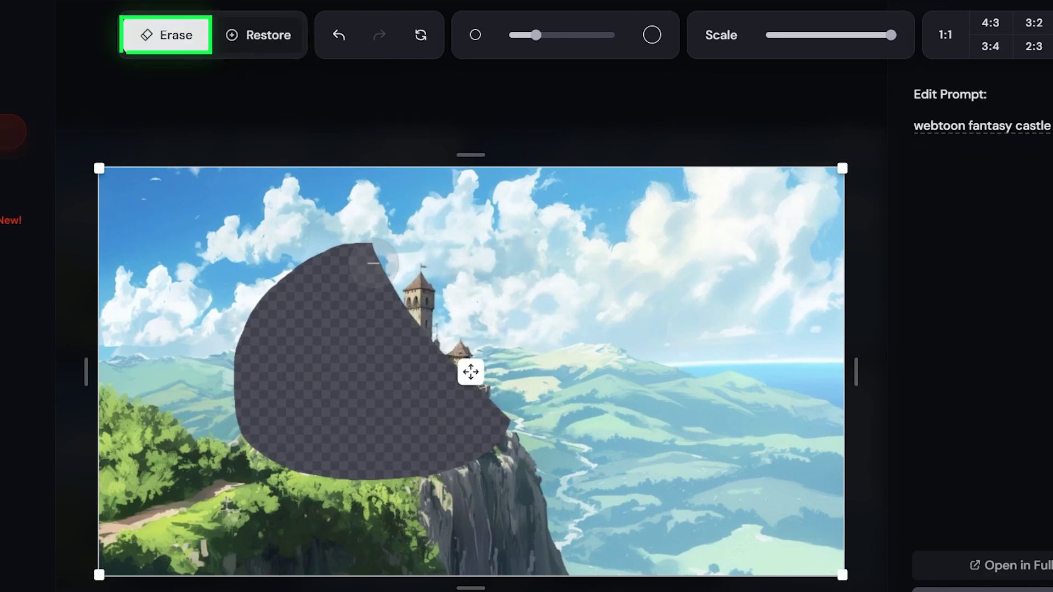
pyautogui.moveTo(372, 263)
pyautogui.mouseDown()
pyautogui.moveTo(454, 302)
pyautogui.moveTo(498, 377)
pyautogui.moveTo(434, 340)
pyautogui.mouseUp()
pyautogui.moveTo(399, 280); pyautogui.dragTo(457, 295)
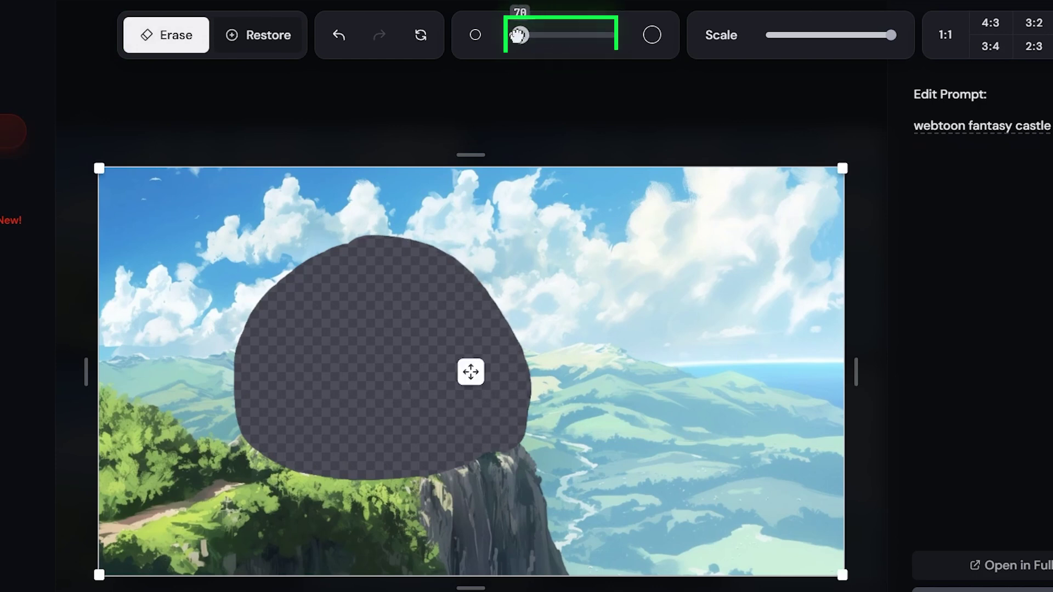
# Step: With a larger brush, erase a band on the right side and submit the edit
pyautogui.moveTo(518, 35); pyautogui.dragTo(551, 35)
pyautogui.moveTo(682, 371)
pyautogui.mouseDown()
pyautogui.moveTo(837, 372)
pyautogui.moveTo(831, 390)
pyautogui.moveTo(682, 391)
pyautogui.mouseUp()
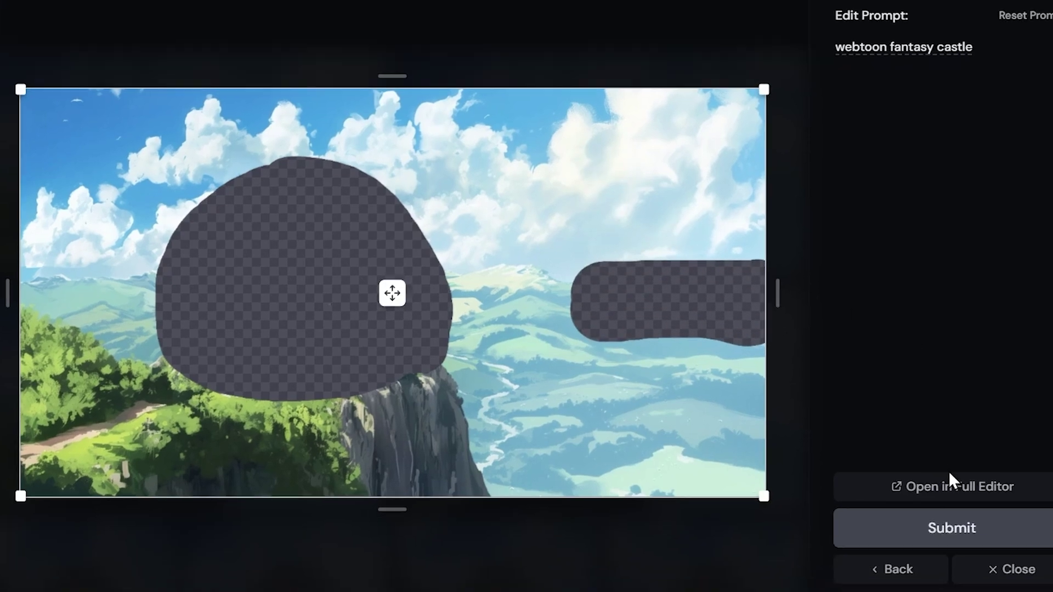
pyautogui.click(952, 532)
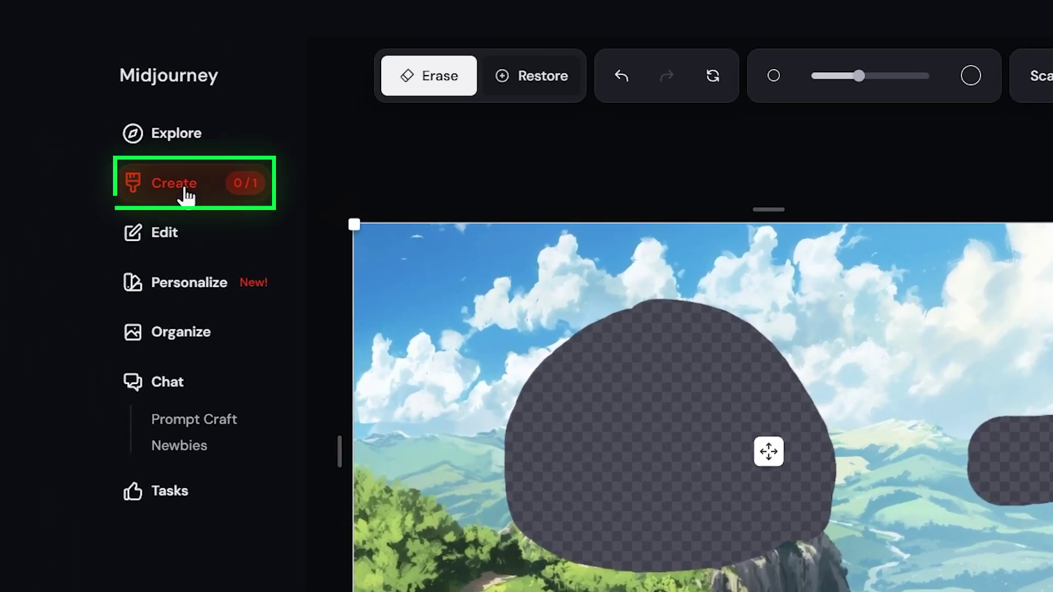
pyautogui.click(175, 187)
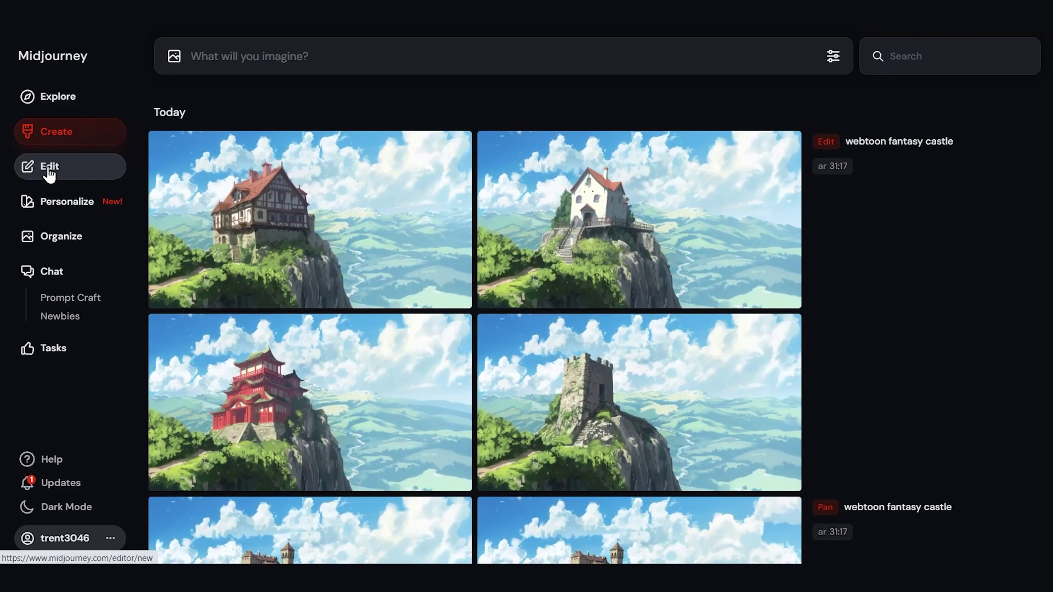
# Step: Load the Car_01.jpg van photo into the image editor
pyautogui.click(181, 244)
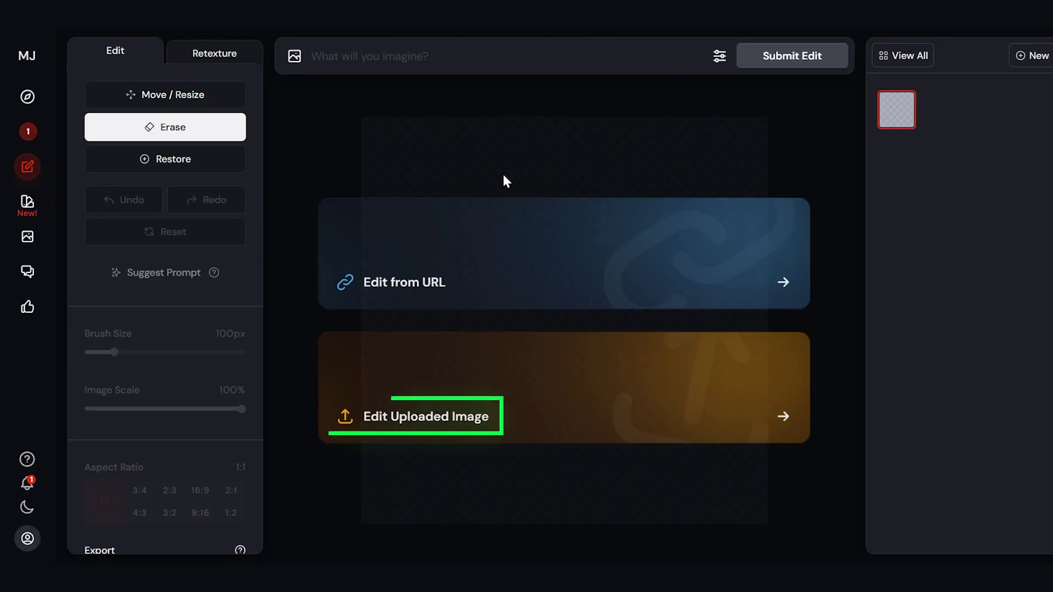
pyautogui.click(431, 393)
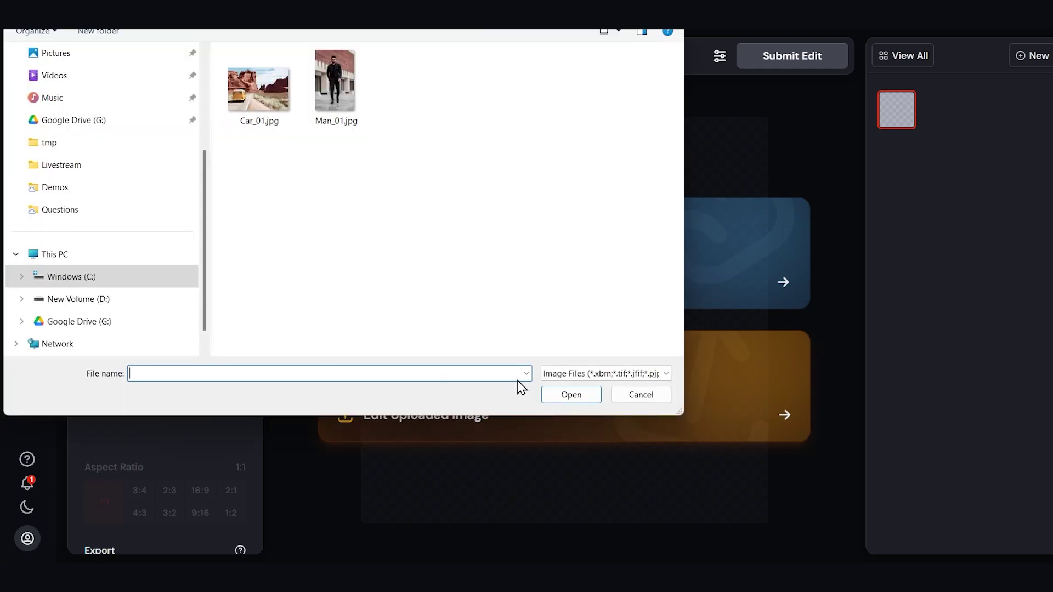
pyautogui.click(267, 96)
pyautogui.click(565, 395)
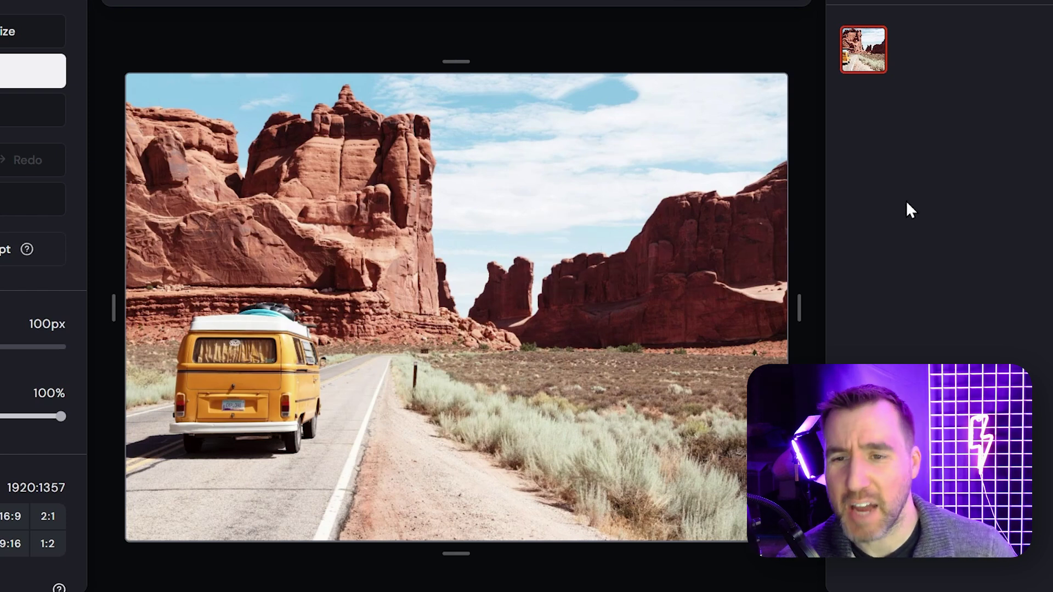
# Step: Expand the van photo's canvas to a 1:1 square and erase a round patch near the canyon
pyautogui.moveTo(443, 58); pyautogui.dragTo(450, 1)
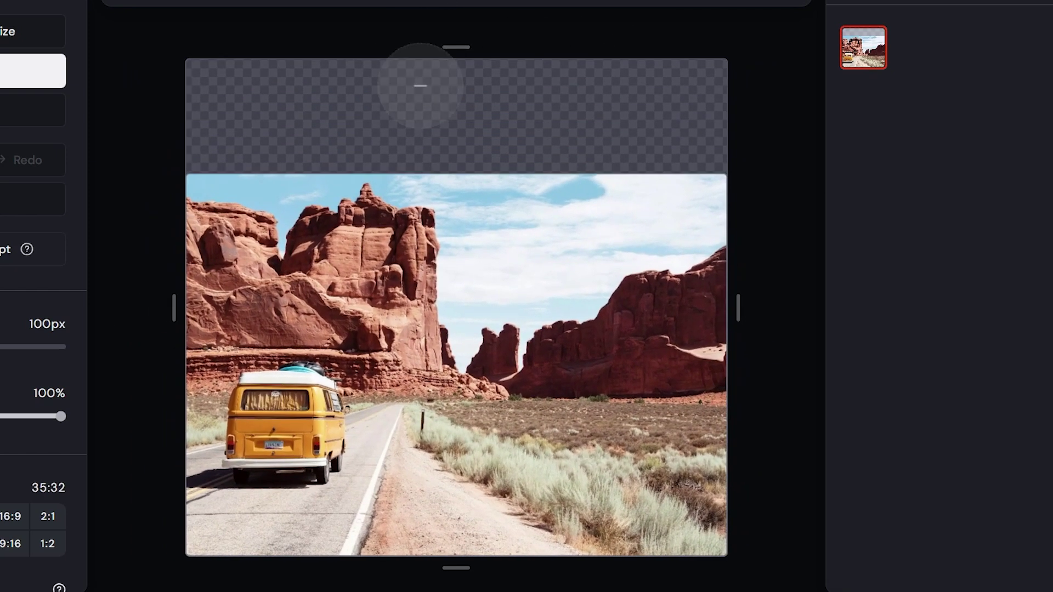
pyautogui.moveTo(176, 309); pyautogui.dragTo(132, 306)
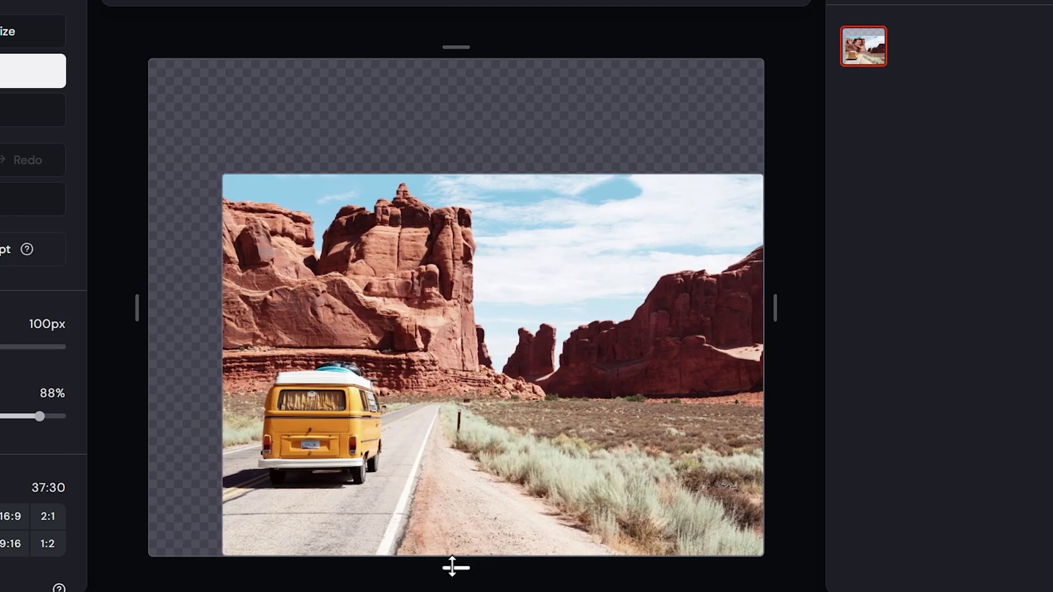
pyautogui.moveTo(453, 566)
pyautogui.mouseDown()
pyautogui.moveTo(446, 583)
pyautogui.moveTo(456, 566)
pyautogui.mouseUp()
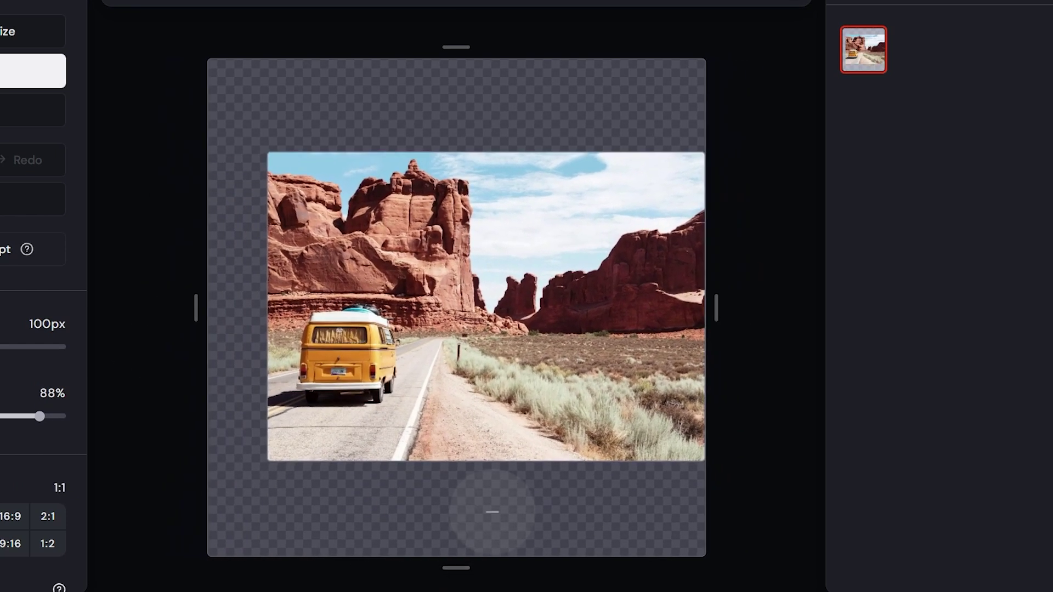
pyautogui.click(511, 297)
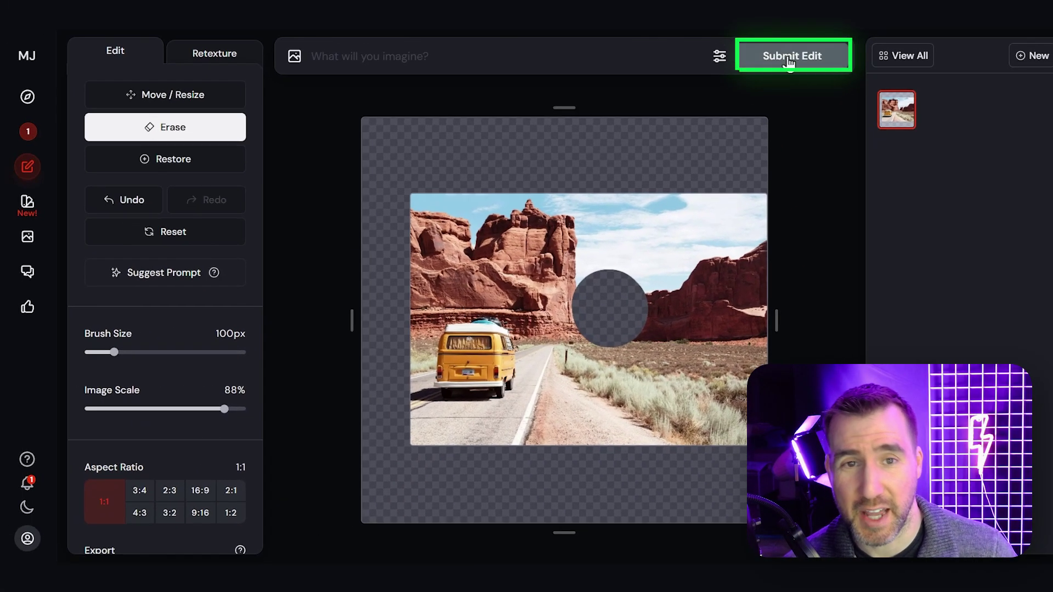
# Step: Submit the van edit using a generated suggested prompt describing the photo
pyautogui.click(789, 62)
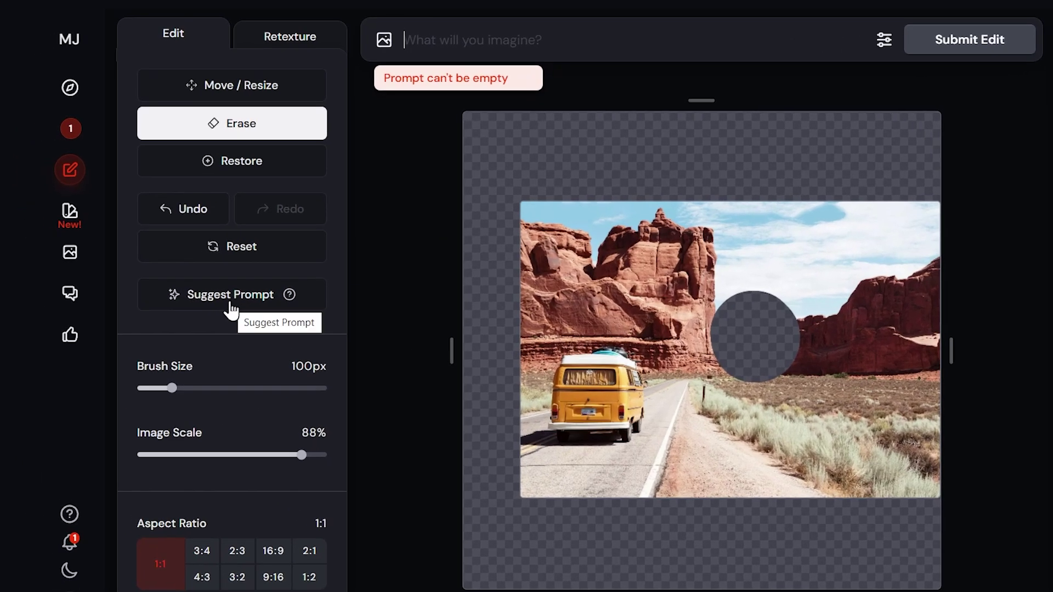
pyautogui.click(165, 286)
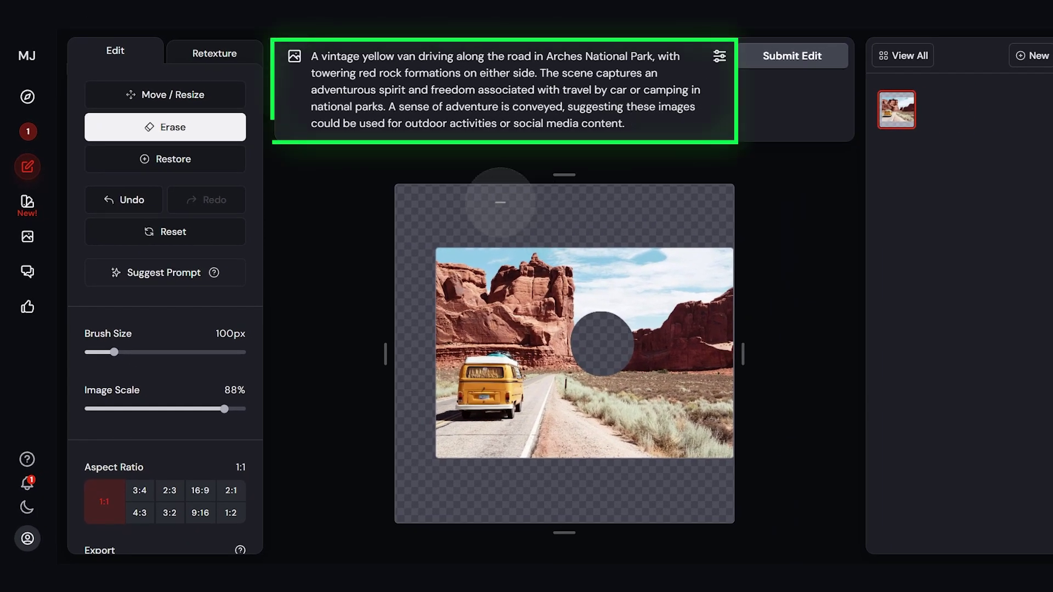
pyautogui.click(797, 64)
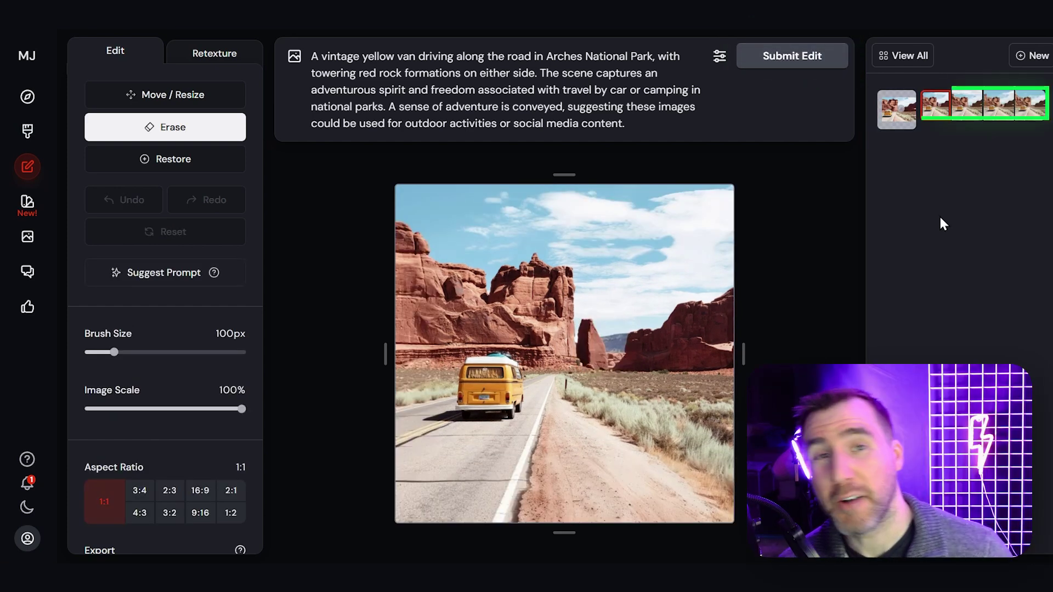
# Step: Compare the erased source image with each of the generated van variants
pyautogui.click(896, 123)
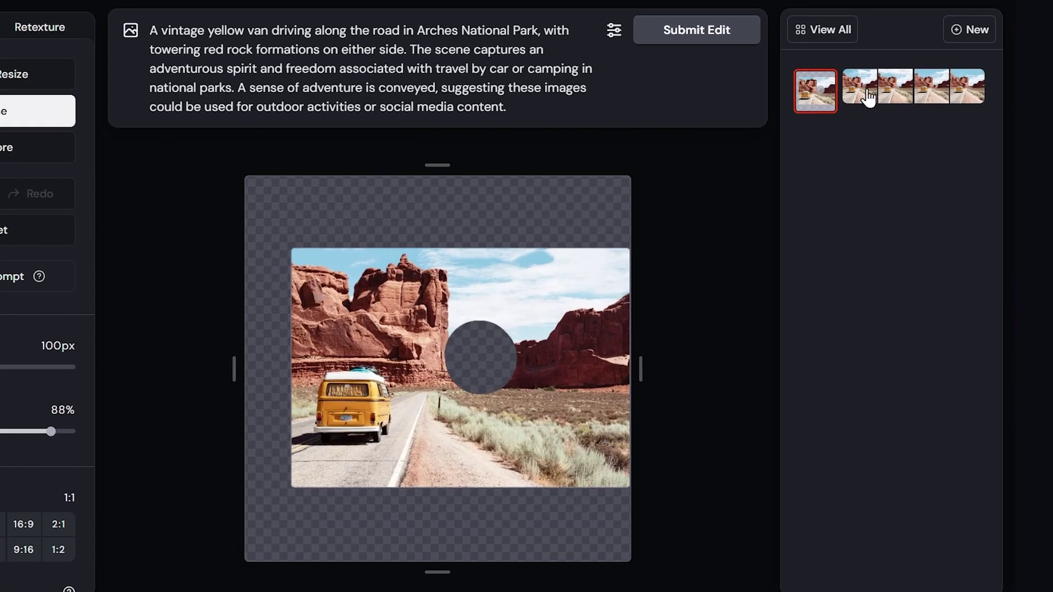
pyautogui.click(868, 98)
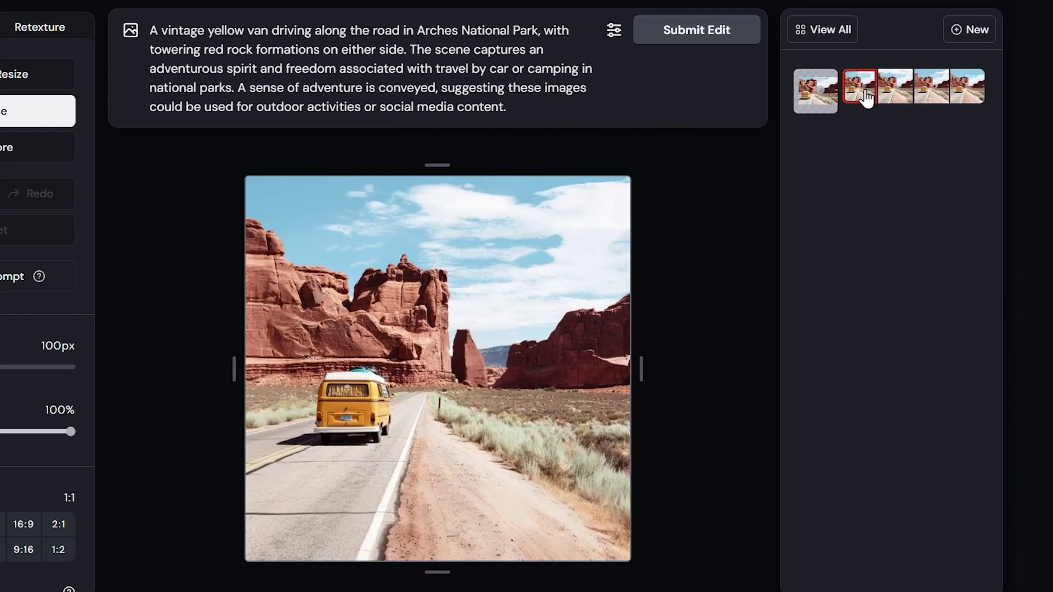
pyautogui.click(898, 99)
pyautogui.click(928, 98)
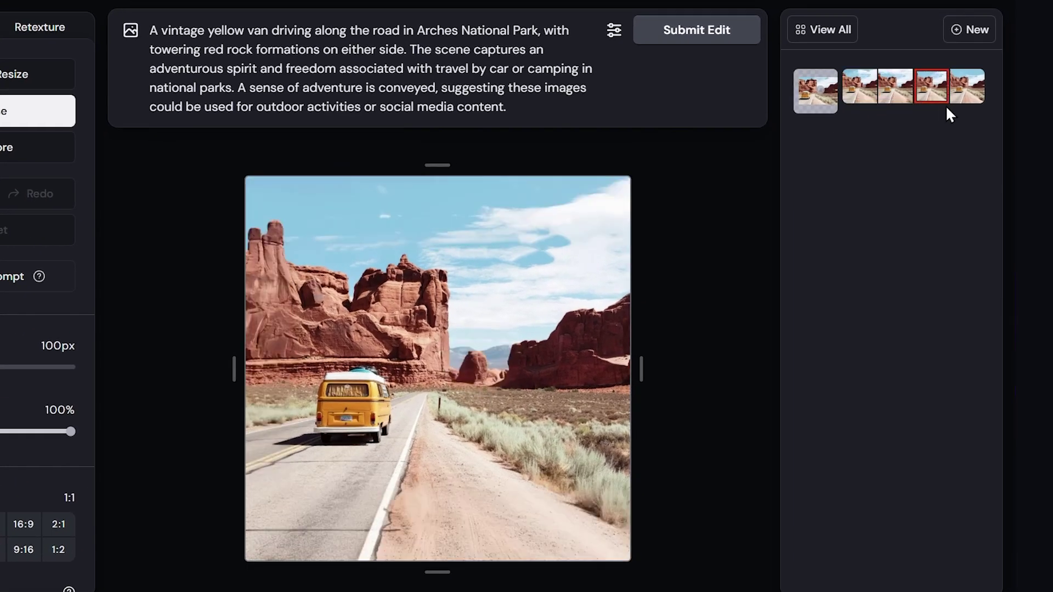
pyautogui.click(967, 94)
# Step: Extend the van canvas up and down to 28:41, fill it, and review results
pyautogui.moveTo(437, 164); pyautogui.dragTo(445, 108)
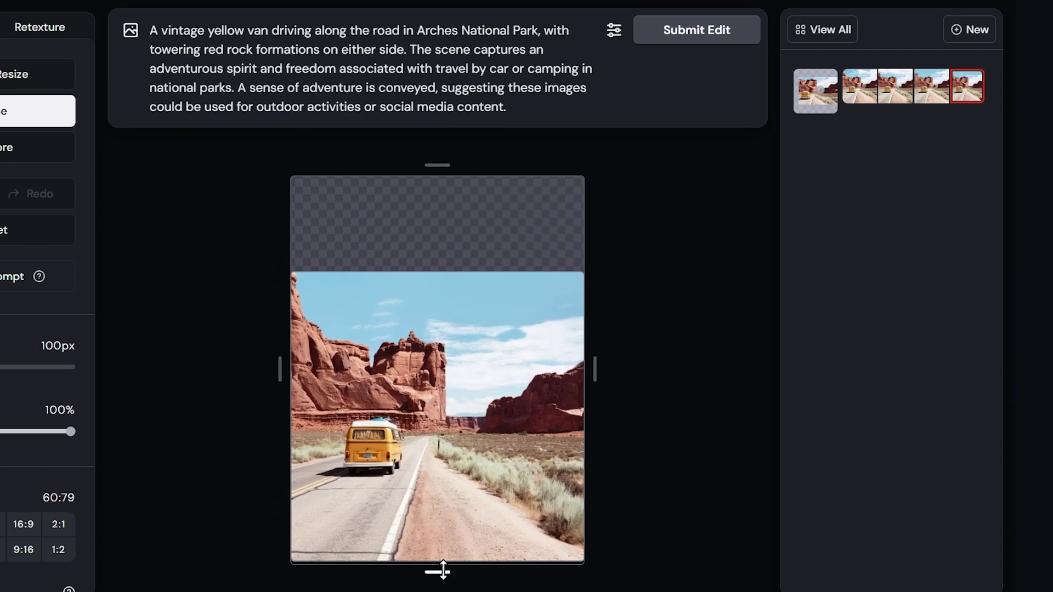
pyautogui.moveTo(438, 571); pyautogui.dragTo(445, 591)
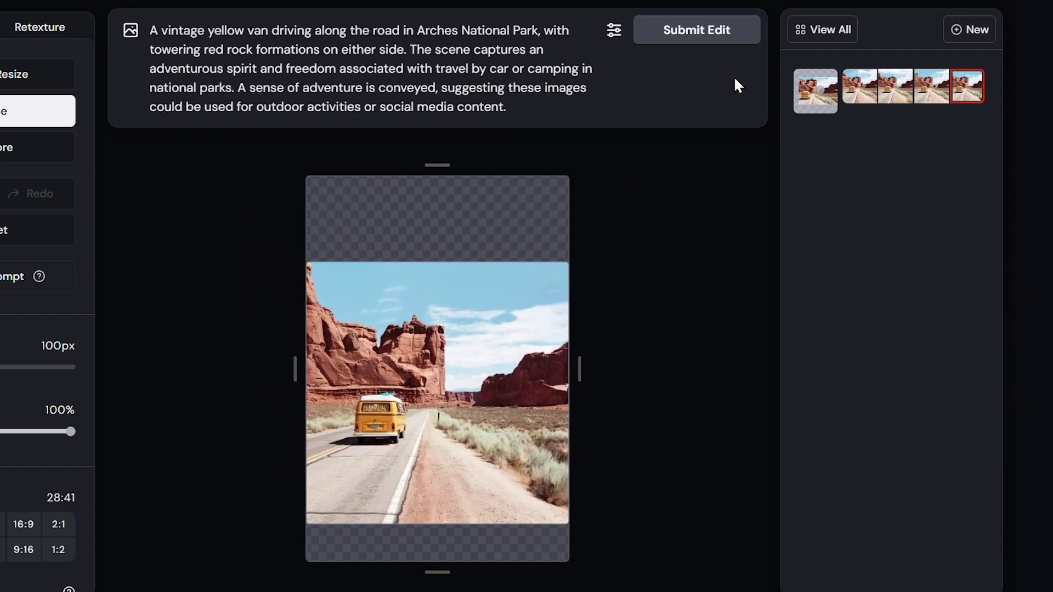
pyautogui.click(718, 41)
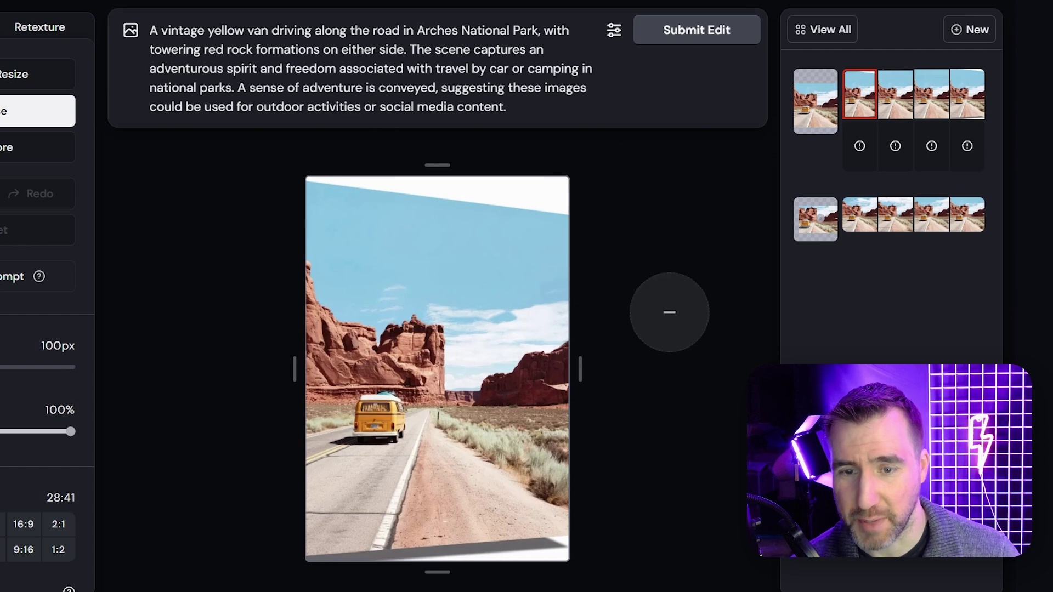
pyautogui.click(898, 102)
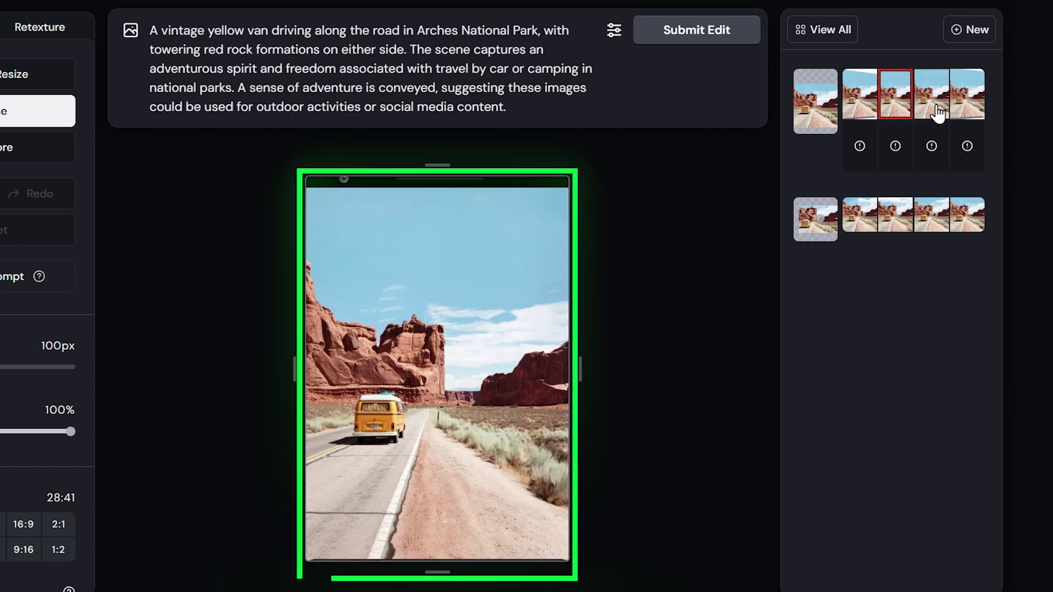
pyautogui.click(959, 107)
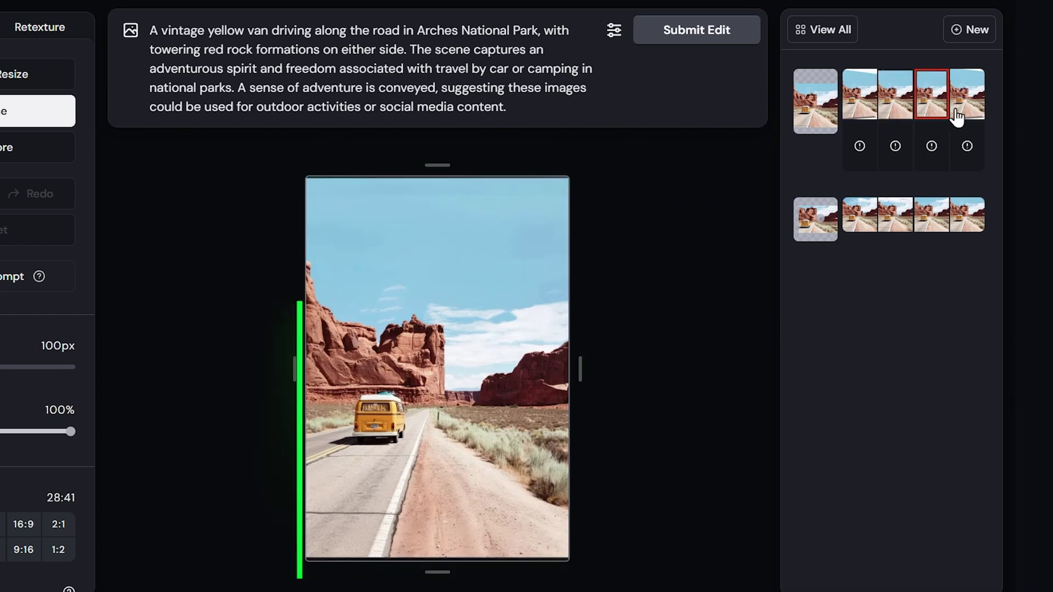
pyautogui.click(900, 107)
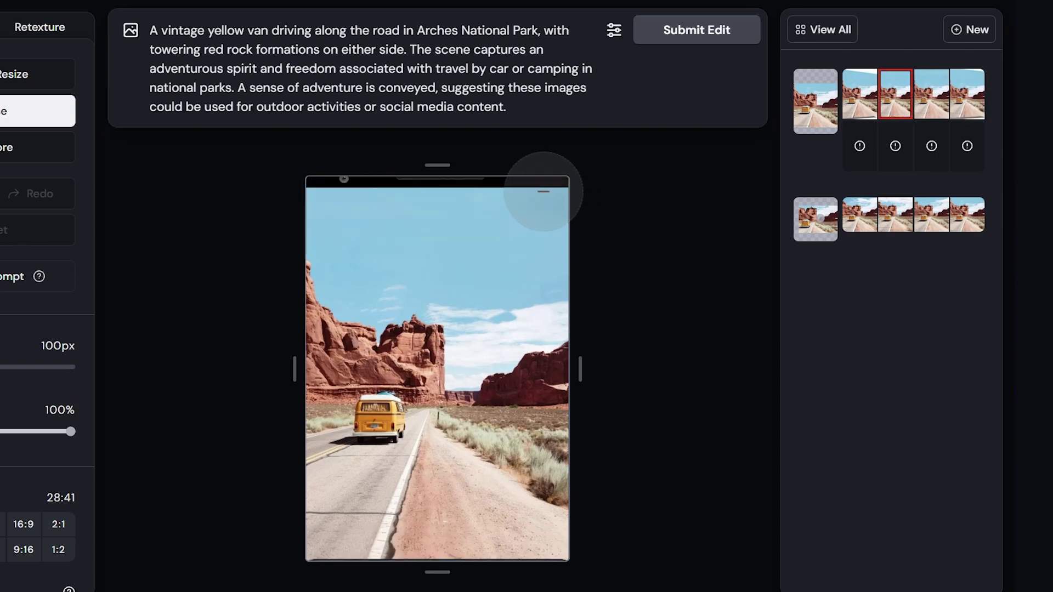
# Step: Erase strips along the top and bottom of the second van result and regenerate them
pyautogui.moveTo(543, 192); pyautogui.dragTo(302, 185)
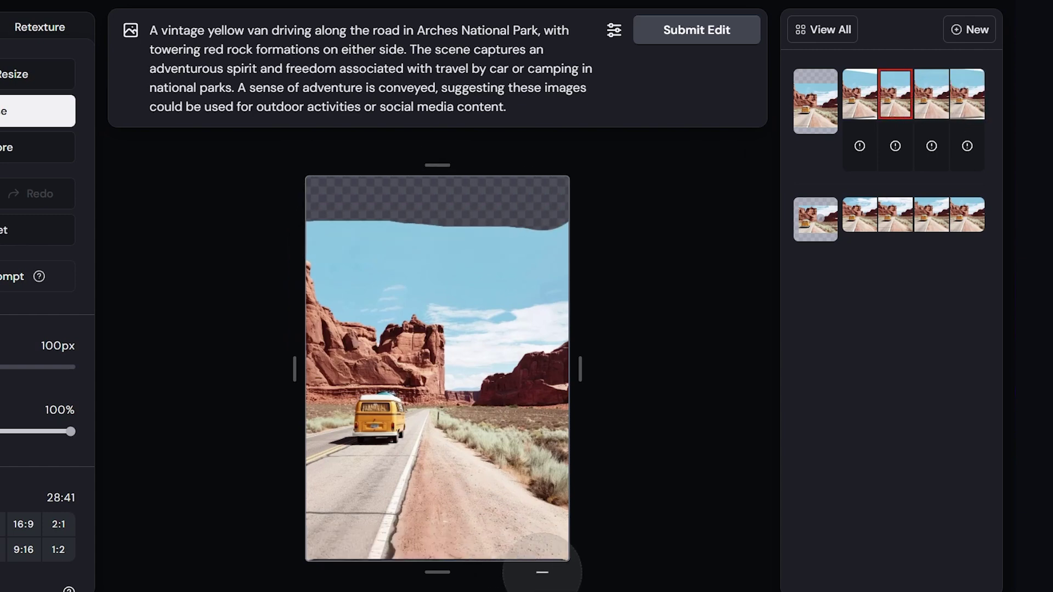
pyautogui.moveTo(537, 580); pyautogui.dragTo(326, 581)
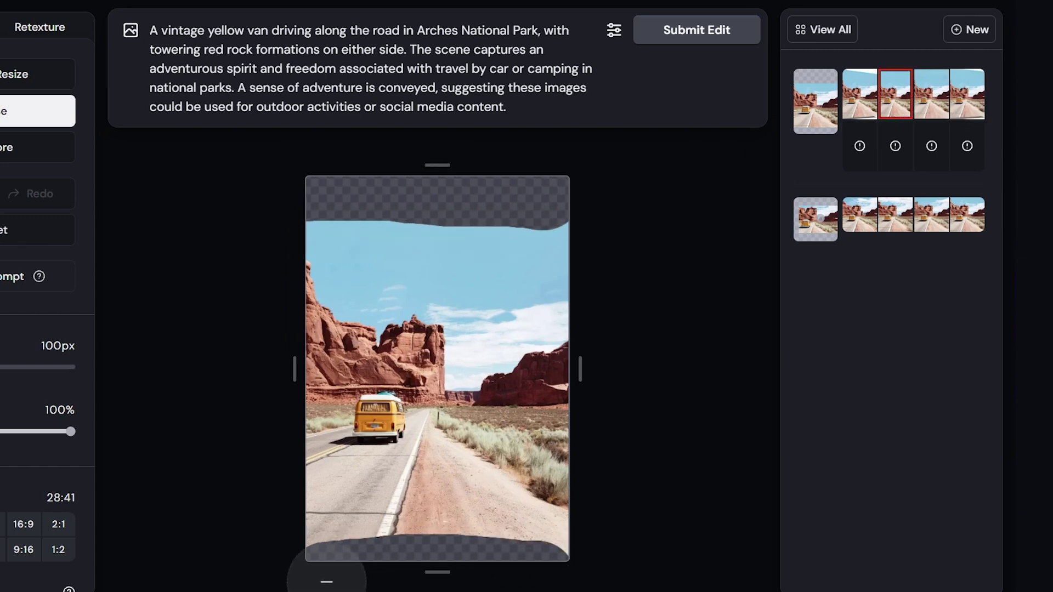
pyautogui.click(719, 34)
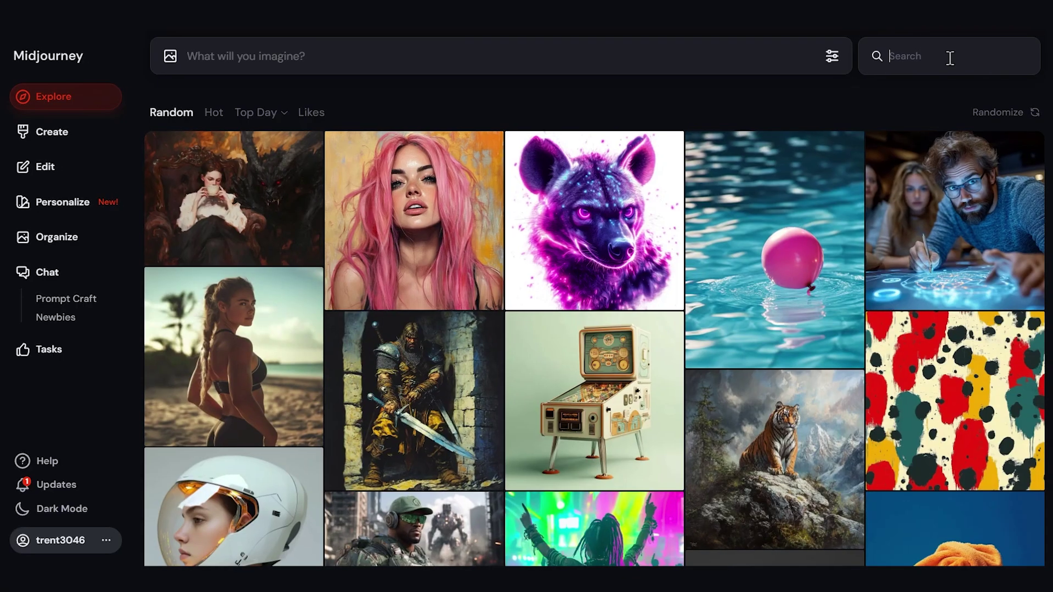
# Step: Search Explore for 'superhero comic' and add the grinning superhero image to the prompt
pyautogui.click(949, 56)
pyautogui.write('superhero comic')
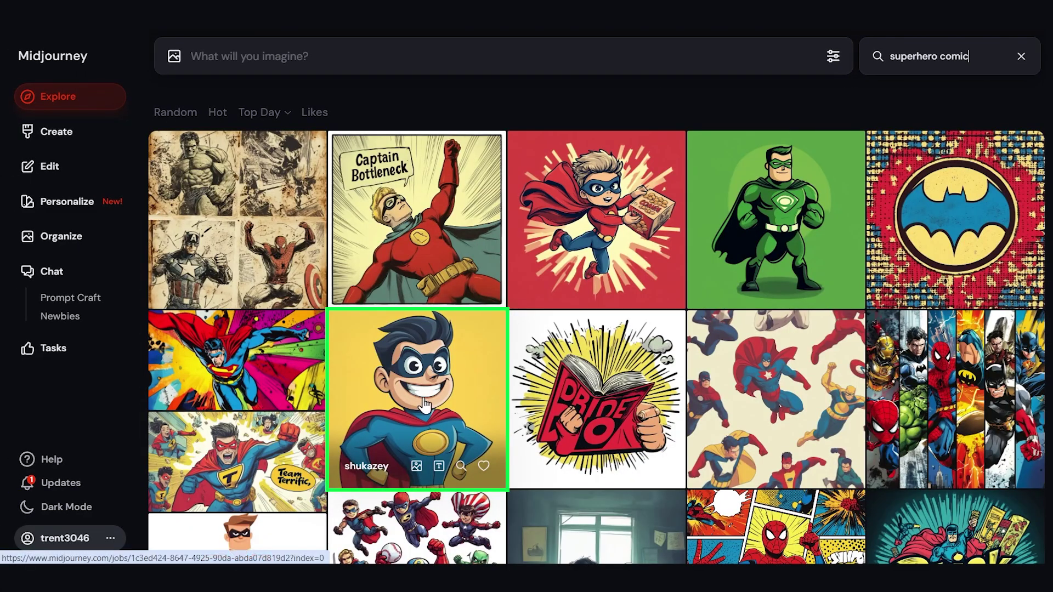
pyautogui.moveTo(422, 417); pyautogui.dragTo(194, 82)
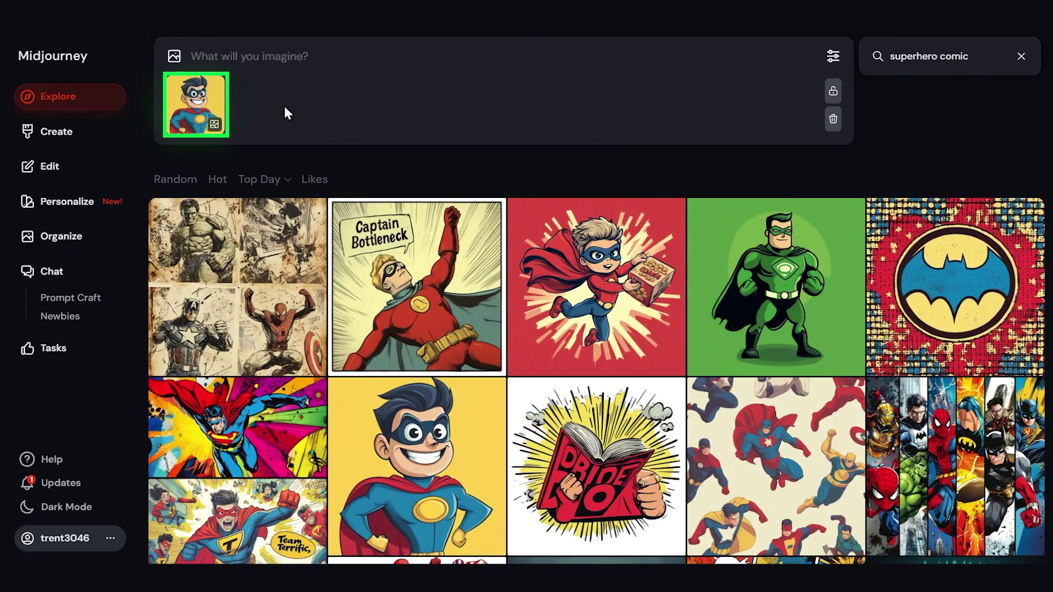
# Step: Cycle the superhero image through character and style reference, ending as an image prompt
pyautogui.moveTo(226, 116)
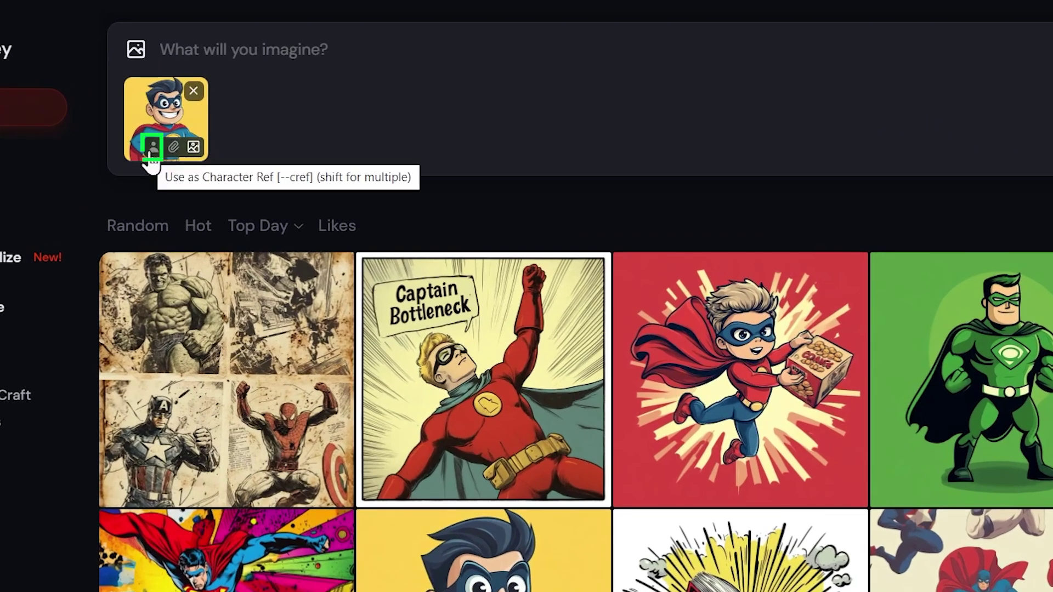
pyautogui.click(153, 147)
pyautogui.click(173, 148)
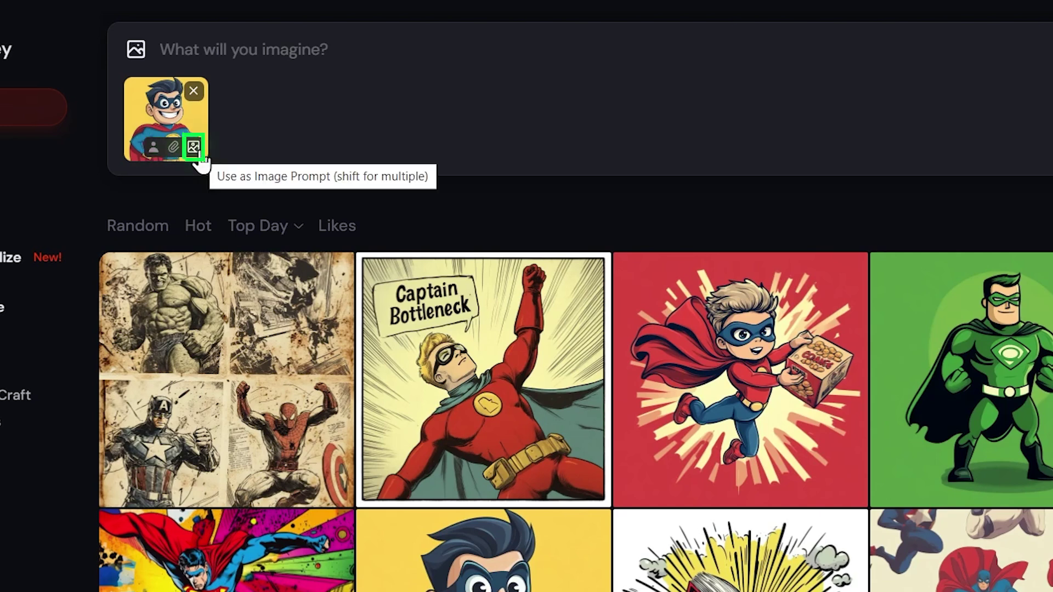
pyautogui.click(193, 147)
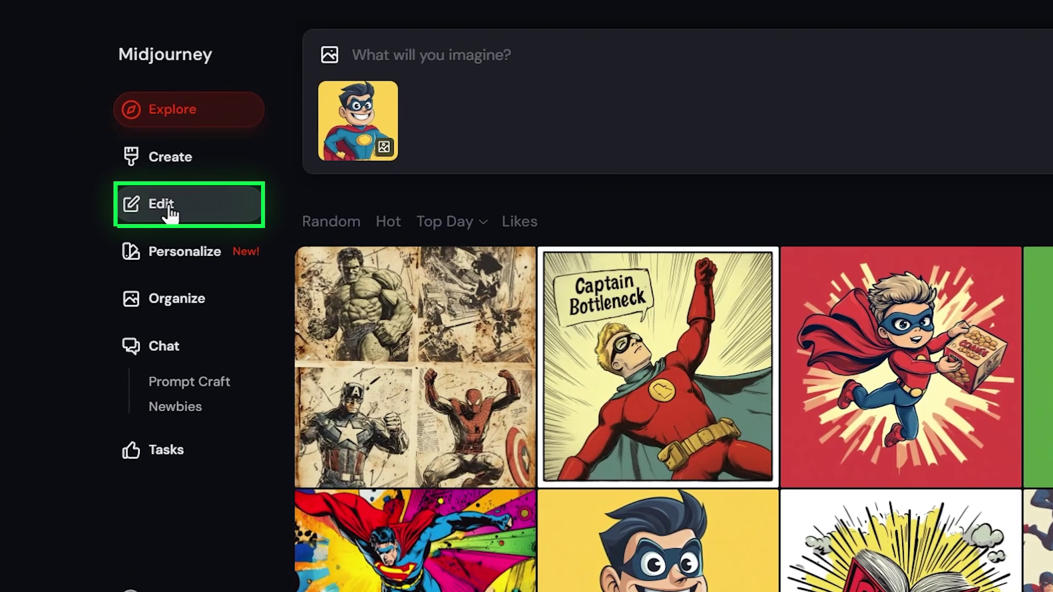
# Step: Upload the Man_01.jpg street photo into the image editor
pyautogui.click(170, 212)
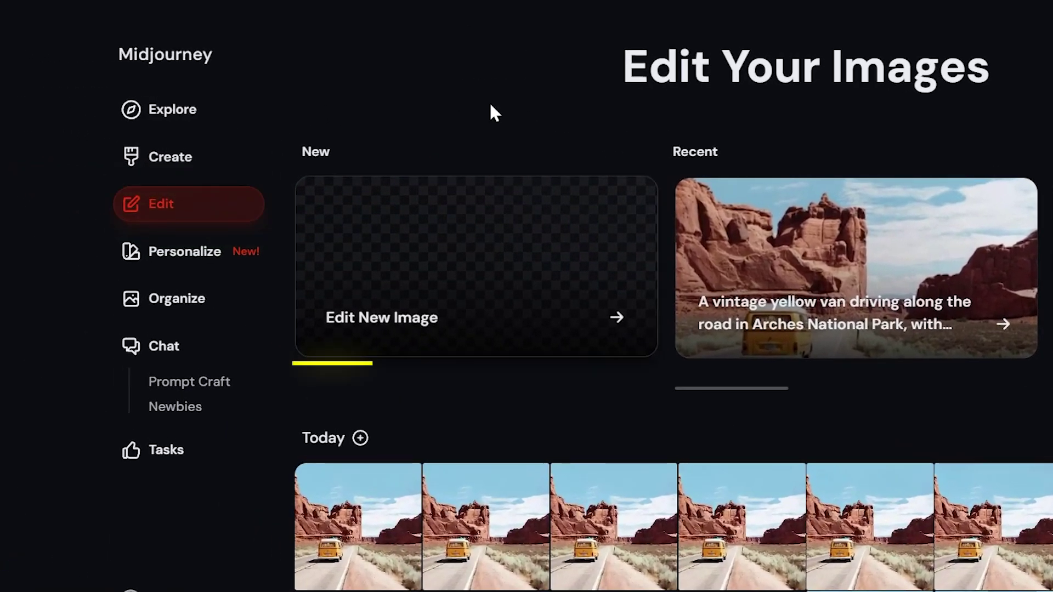
pyautogui.click(395, 259)
pyautogui.click(524, 430)
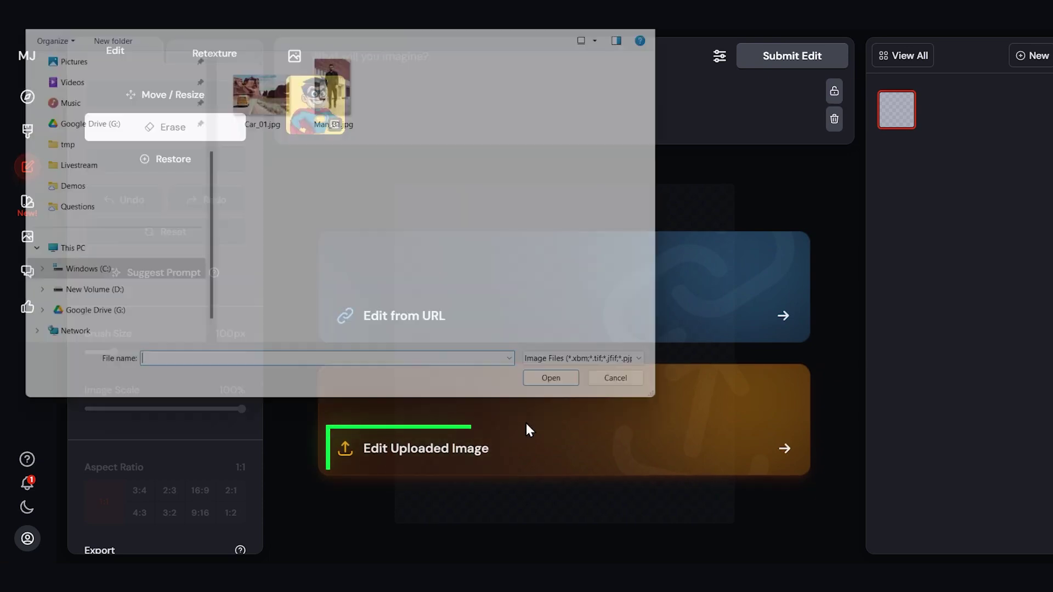
pyautogui.click(375, 102)
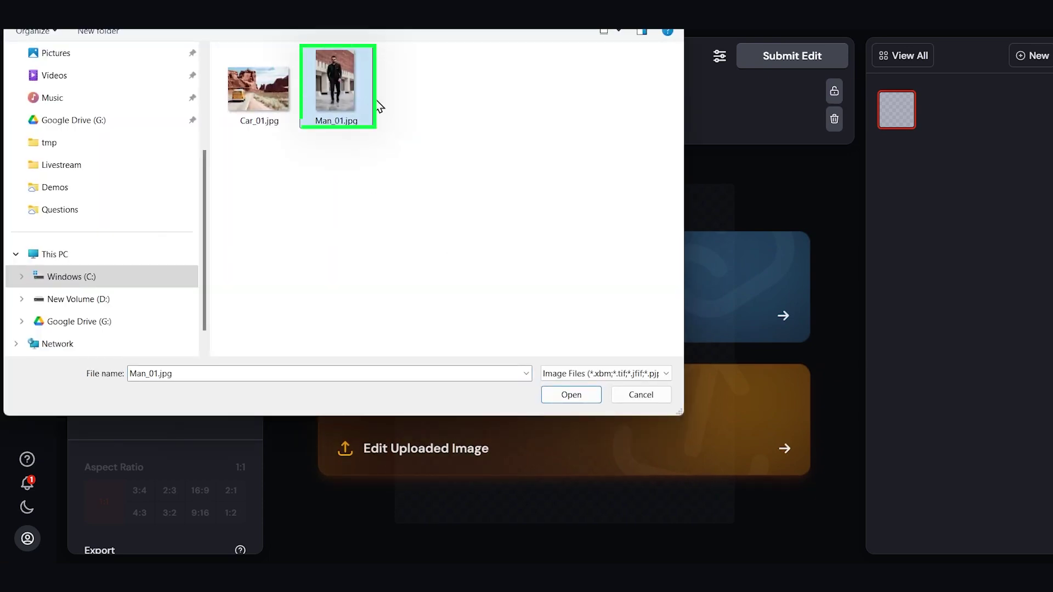
pyautogui.click(572, 395)
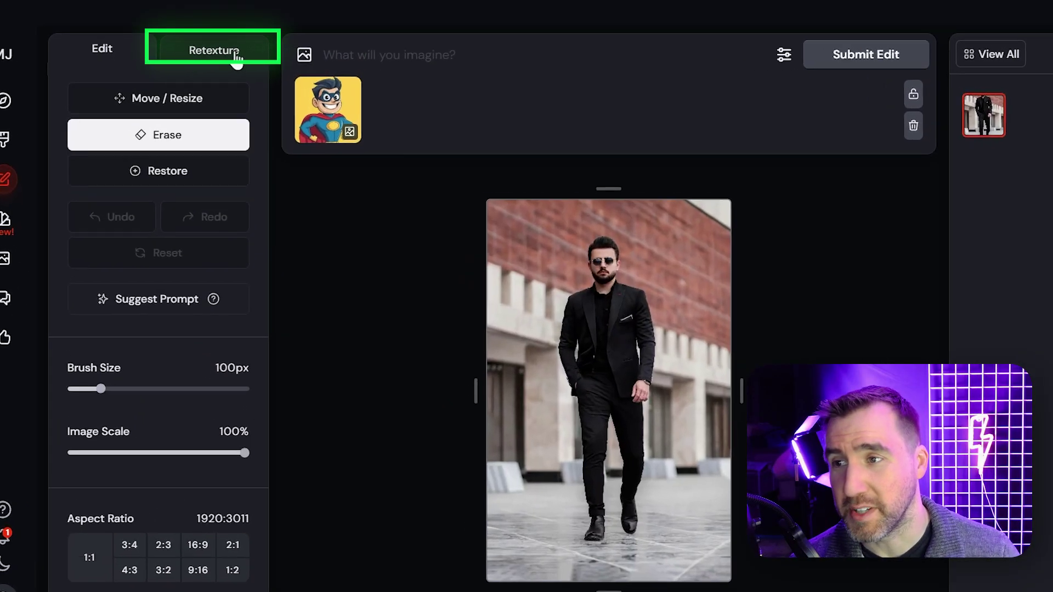
# Step: Retexture the photo with the superhero style reference and prompt 'man walking down the street'
pyautogui.click(224, 57)
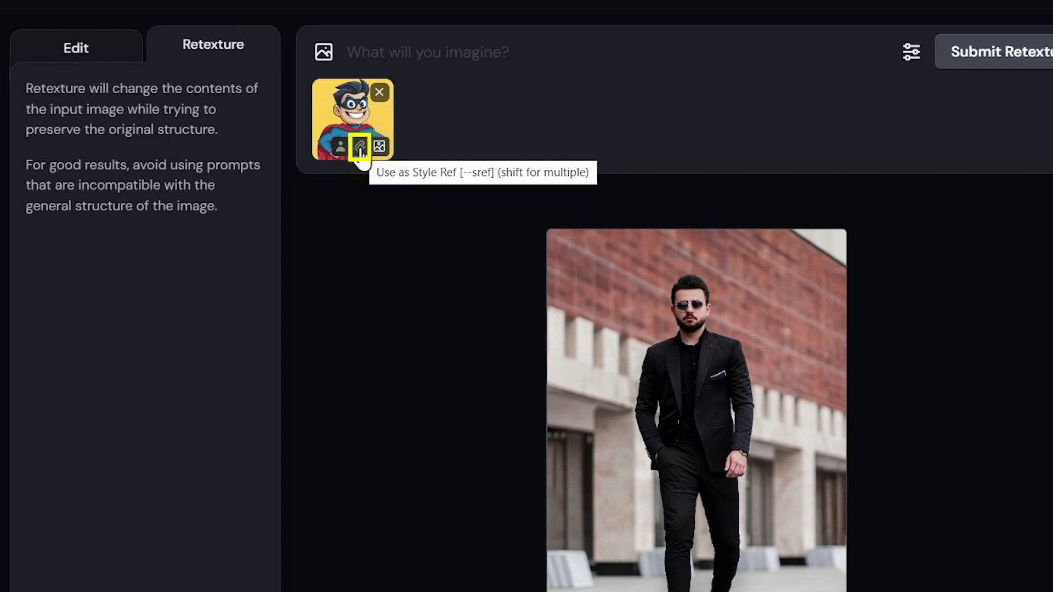
pyautogui.click(359, 147)
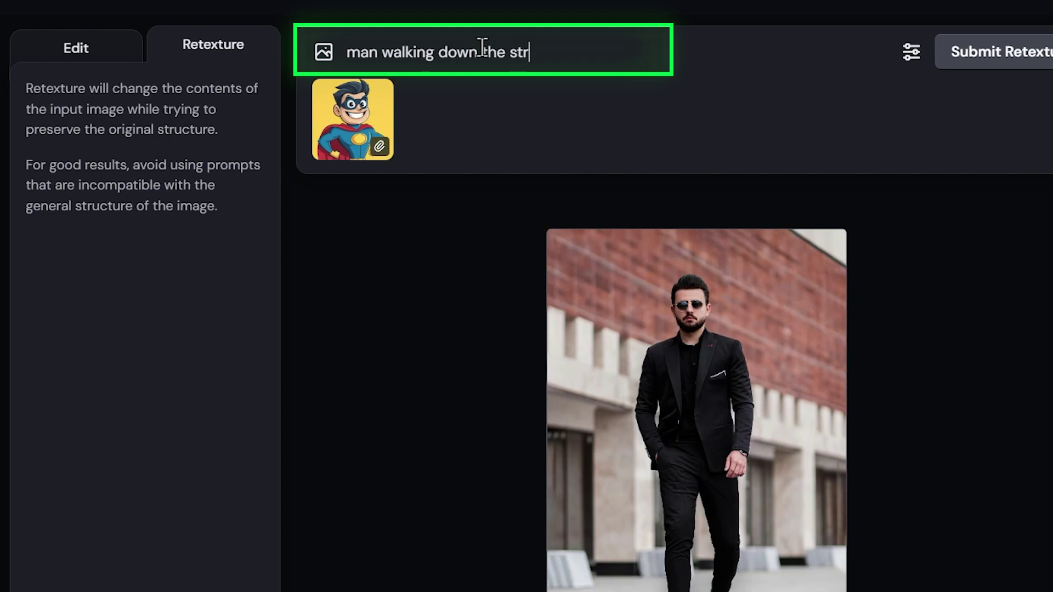
pyautogui.press('BackSpace')
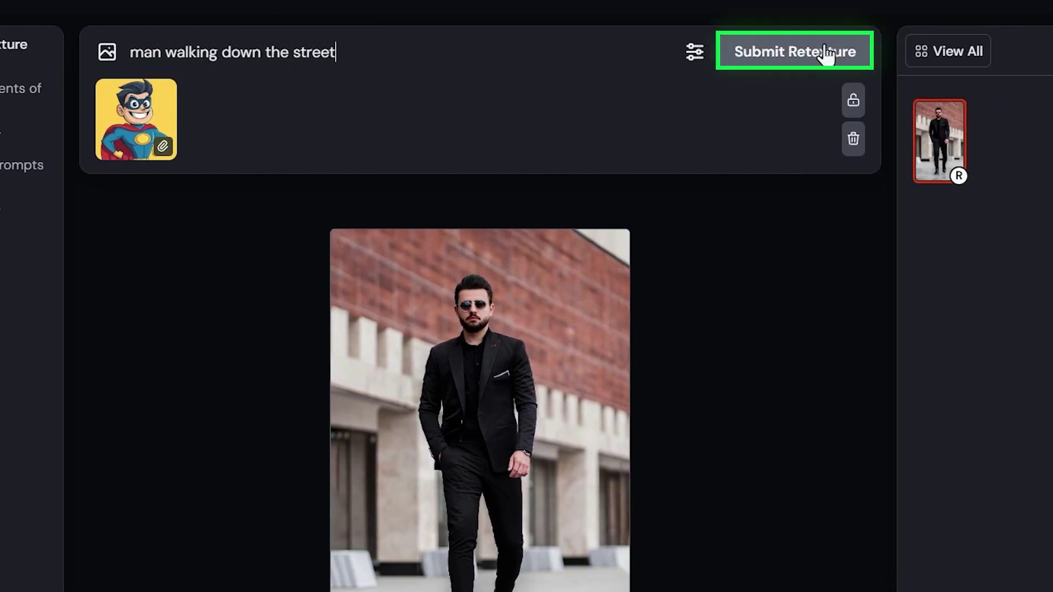
pyautogui.click(827, 54)
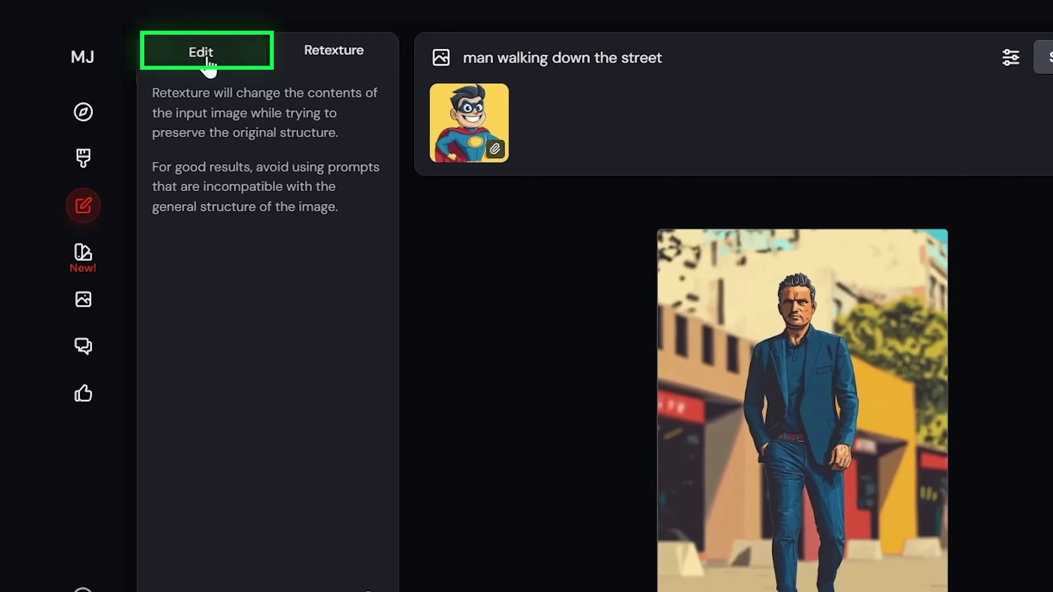
# Step: Erase the comic suited man's head and submit the edit to regenerate his face
pyautogui.click(115, 55)
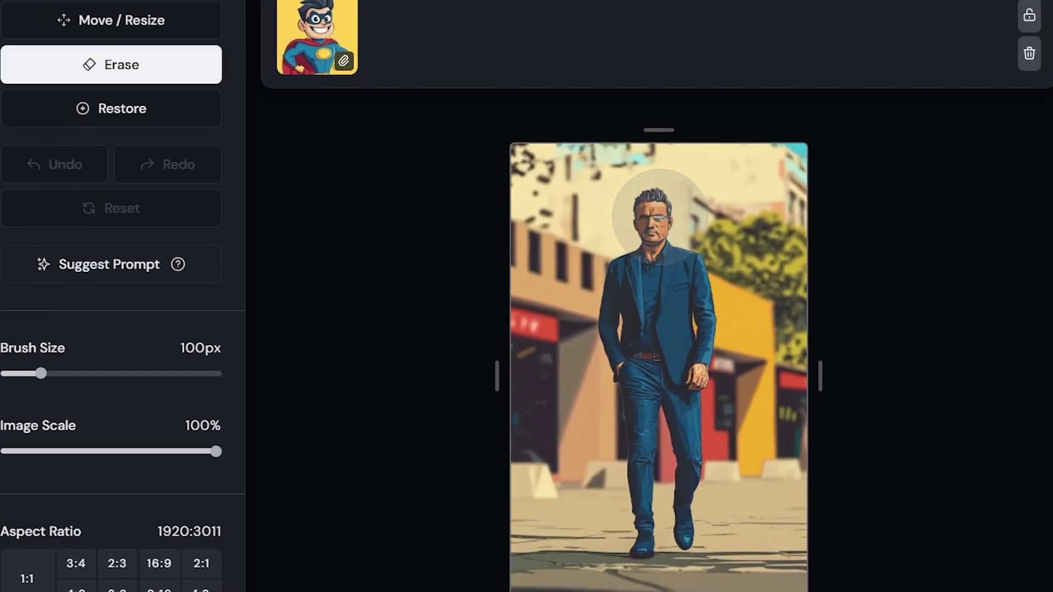
pyautogui.click(828, 313)
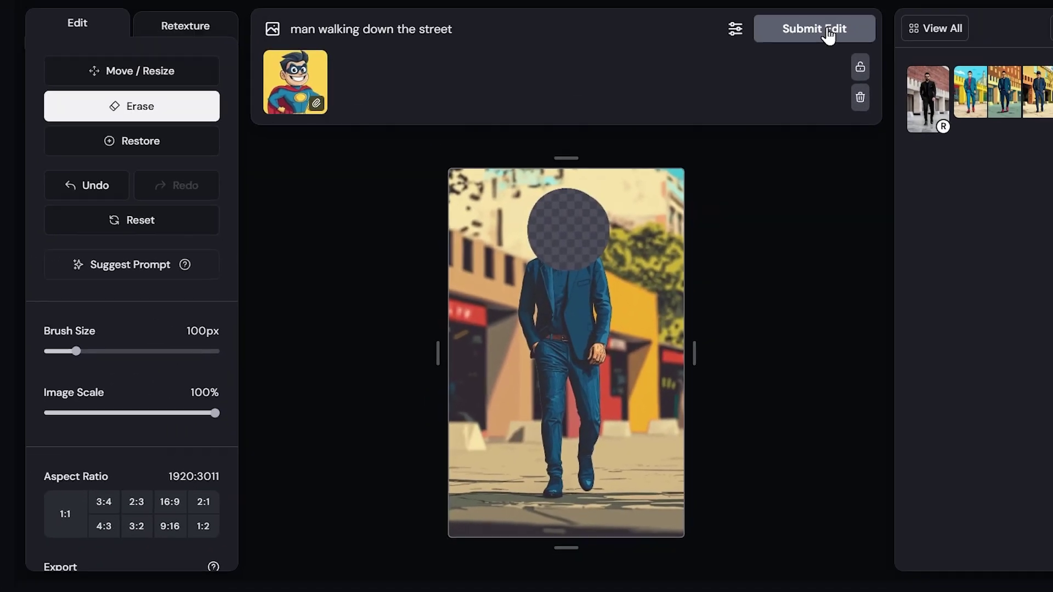
pyautogui.click(793, 55)
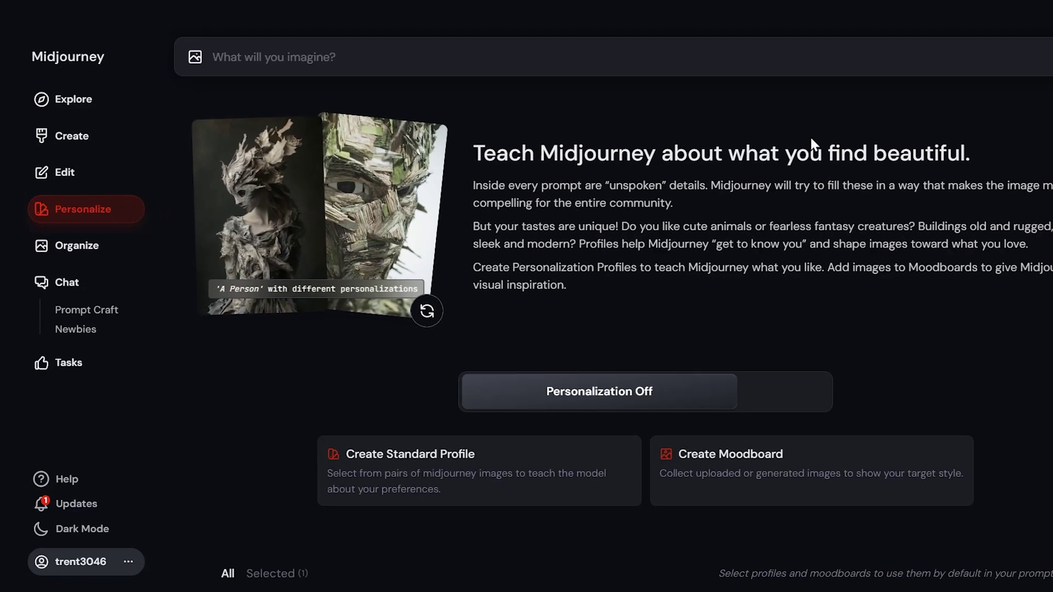
# Step: Rank four more image pairs in the global profile to reach 150, then switch personalization on
pyautogui.scroll(-3, 854, 229)
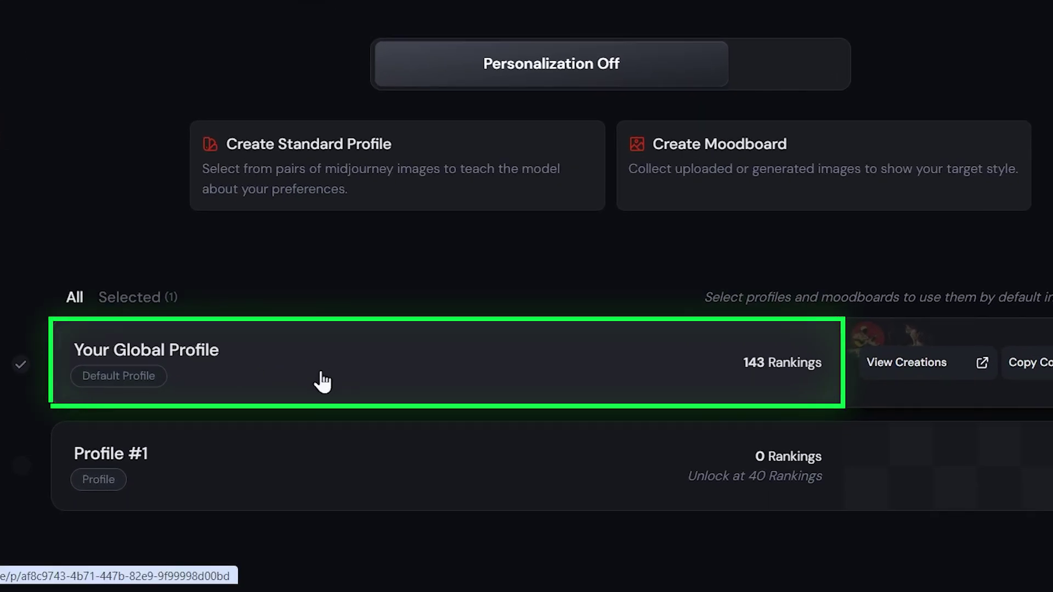
pyautogui.click(328, 379)
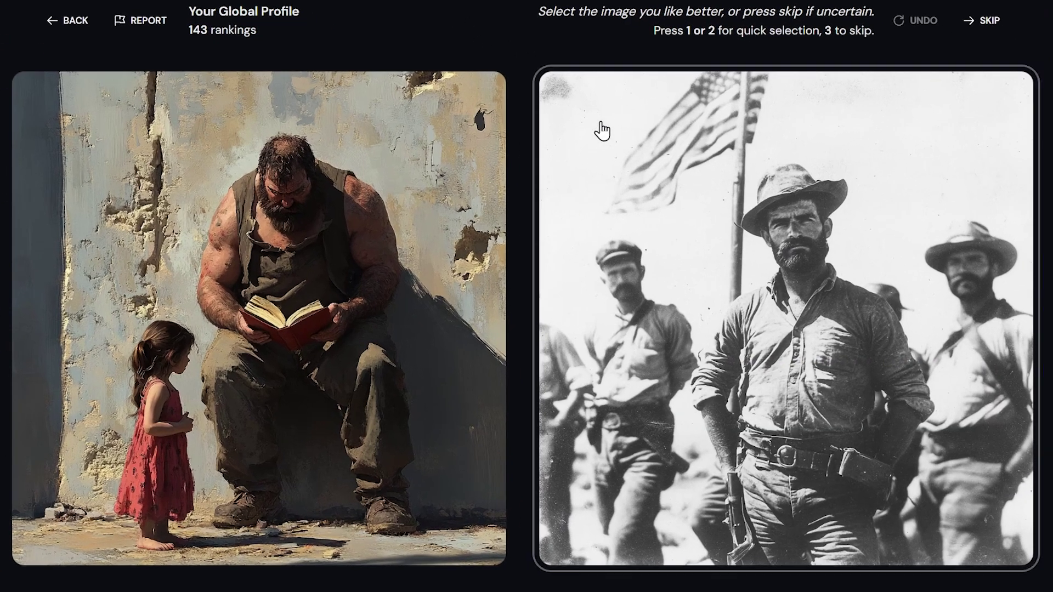
pyautogui.click(691, 221)
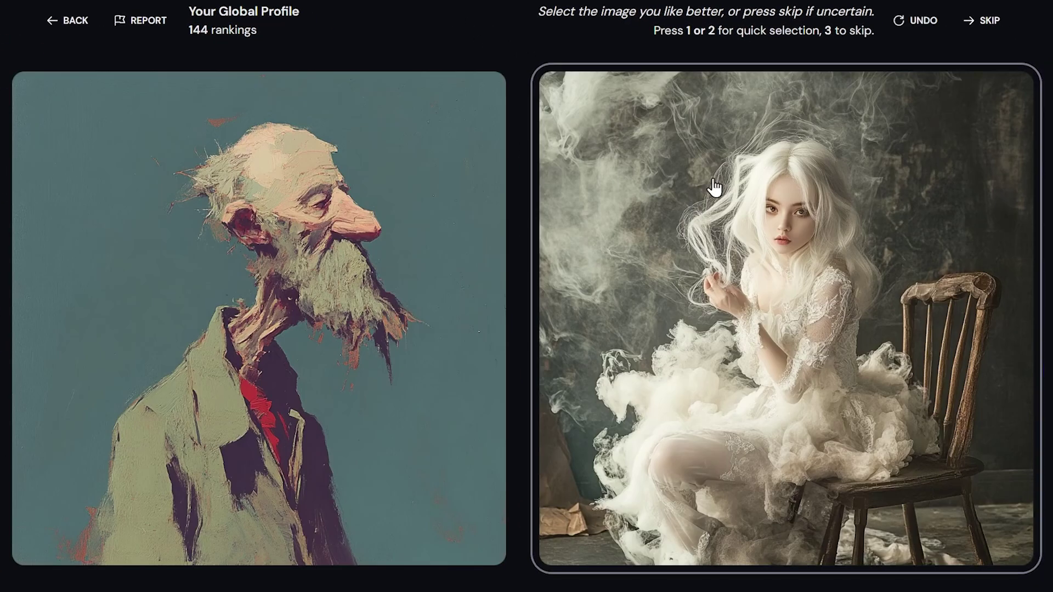
pyautogui.click(407, 180)
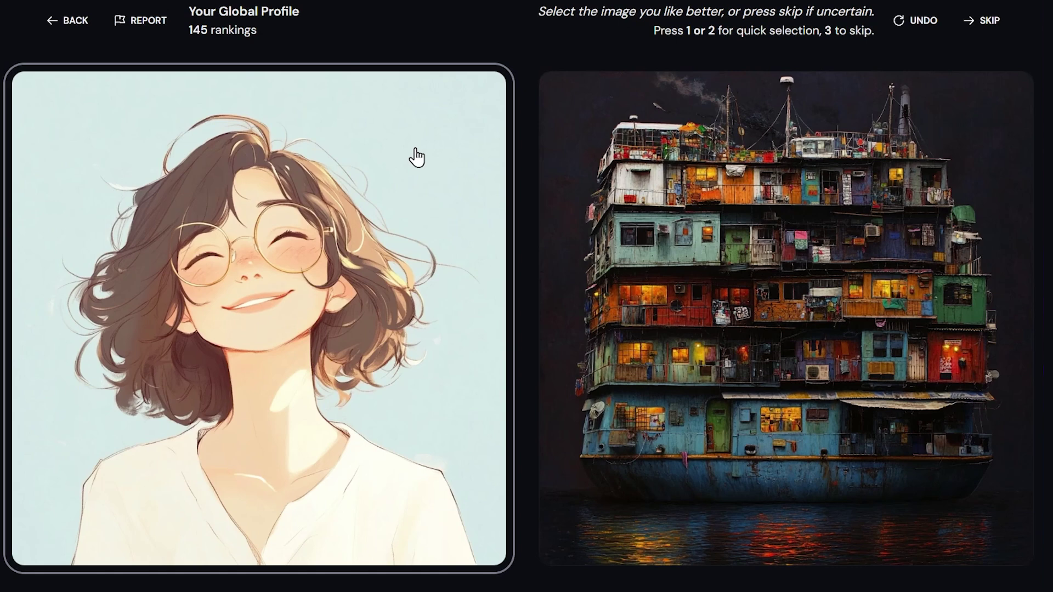
pyautogui.click(416, 160)
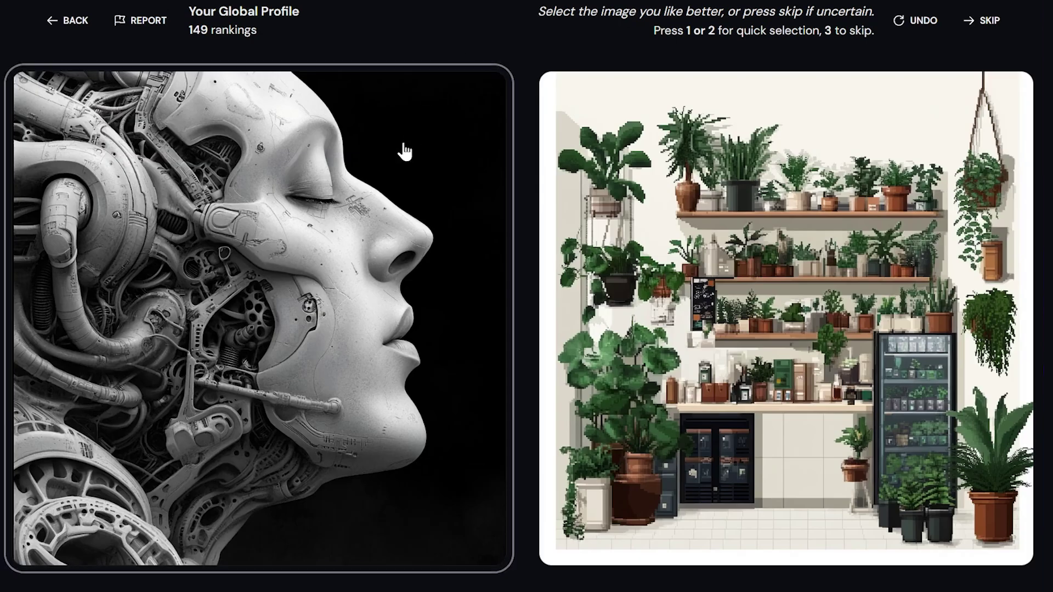
pyautogui.click(405, 149)
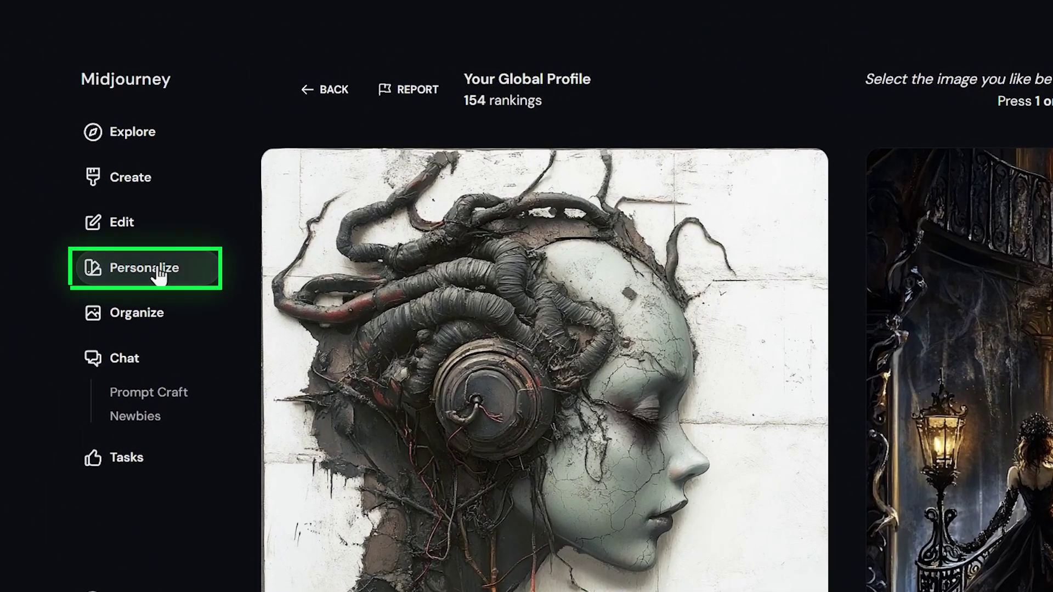
pyautogui.click(158, 271)
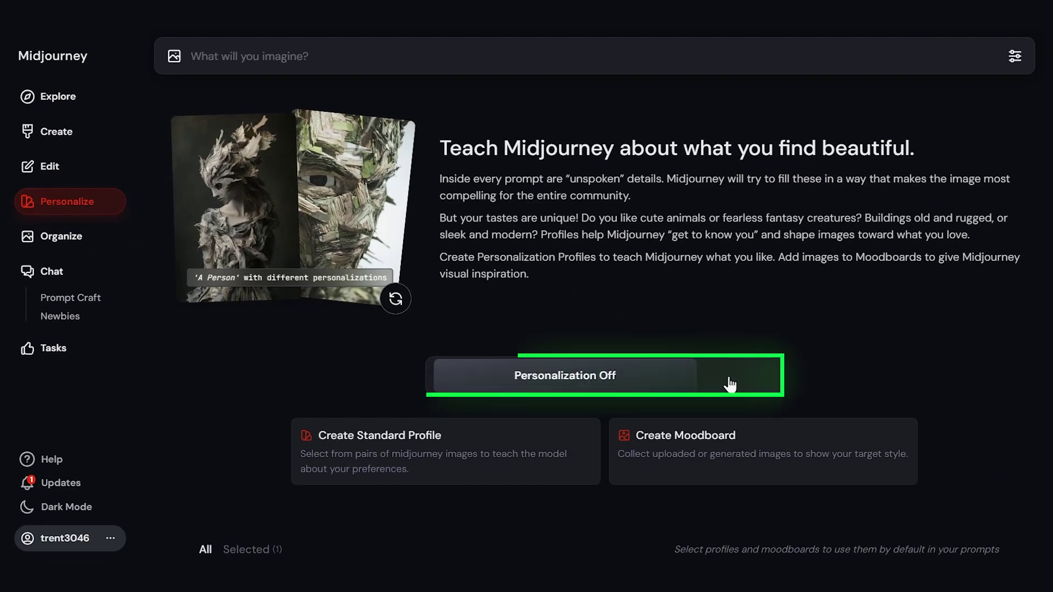
pyautogui.click(1002, 503)
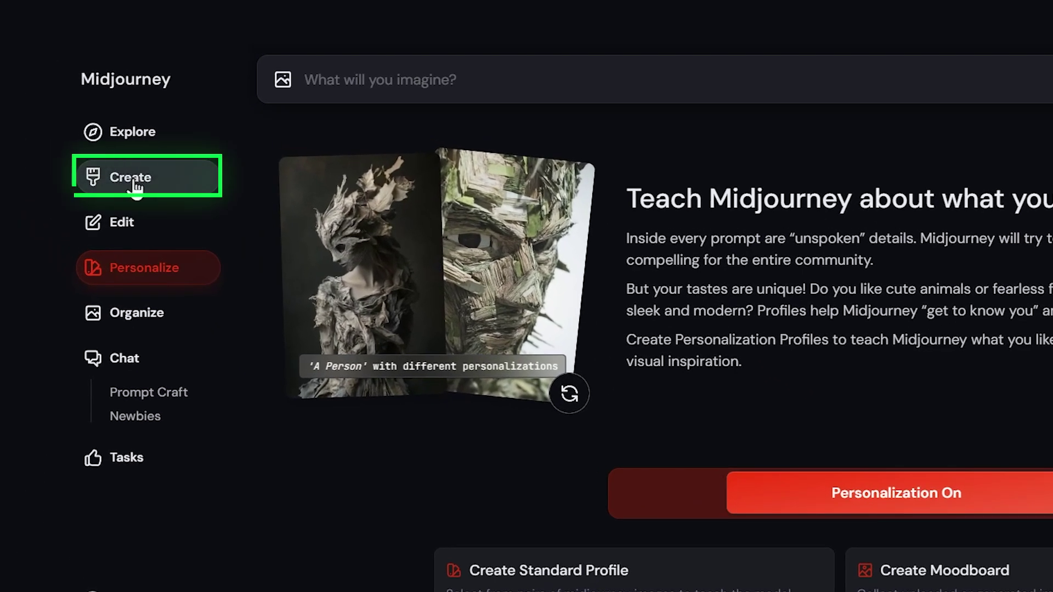
# Step: Generate 'a spaceman playing guitar on the moon' from the Create page
pyautogui.click(59, 136)
pyautogui.write('a spaceman playing guitar on the moon')
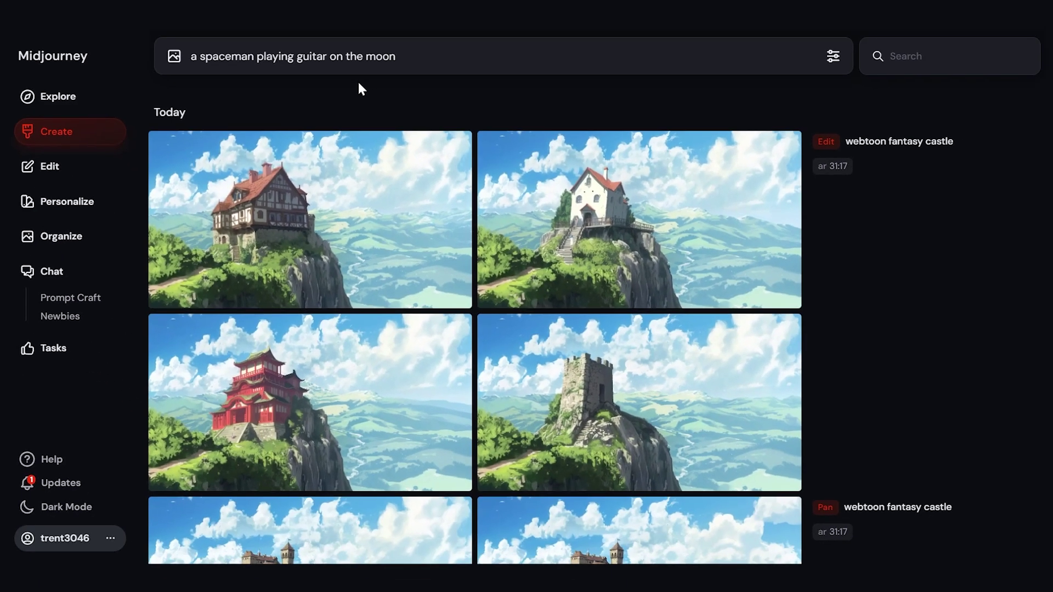
pyautogui.press('Return')
pyautogui.moveTo(878, 190)
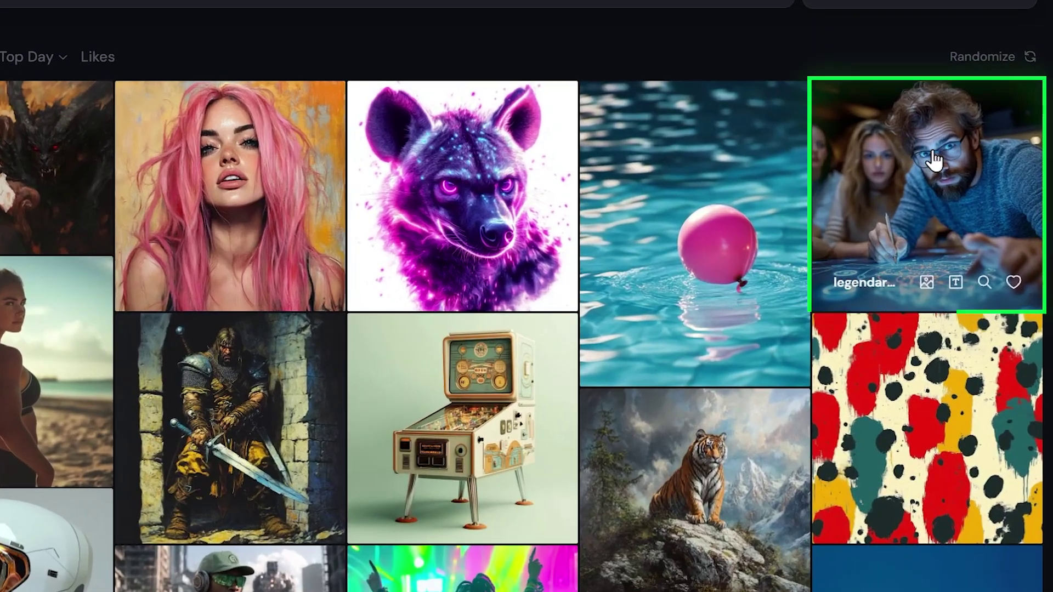
# Step: Generate 'man using computer --profile vpp3tui' from the workshop image's detail view, then return to Personalize
pyautogui.click(954, 219)
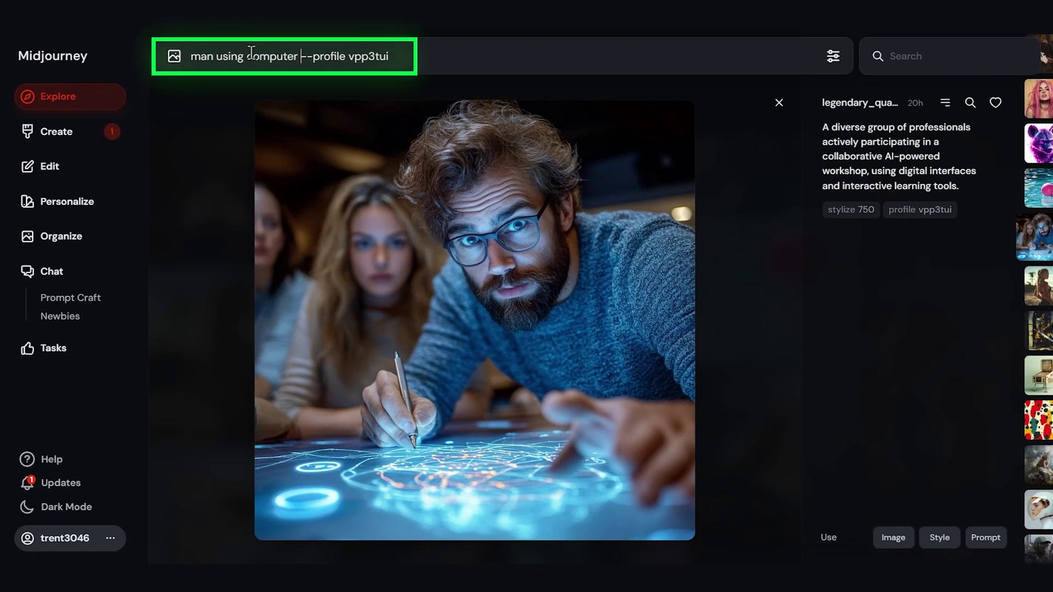
pyautogui.press('Return')
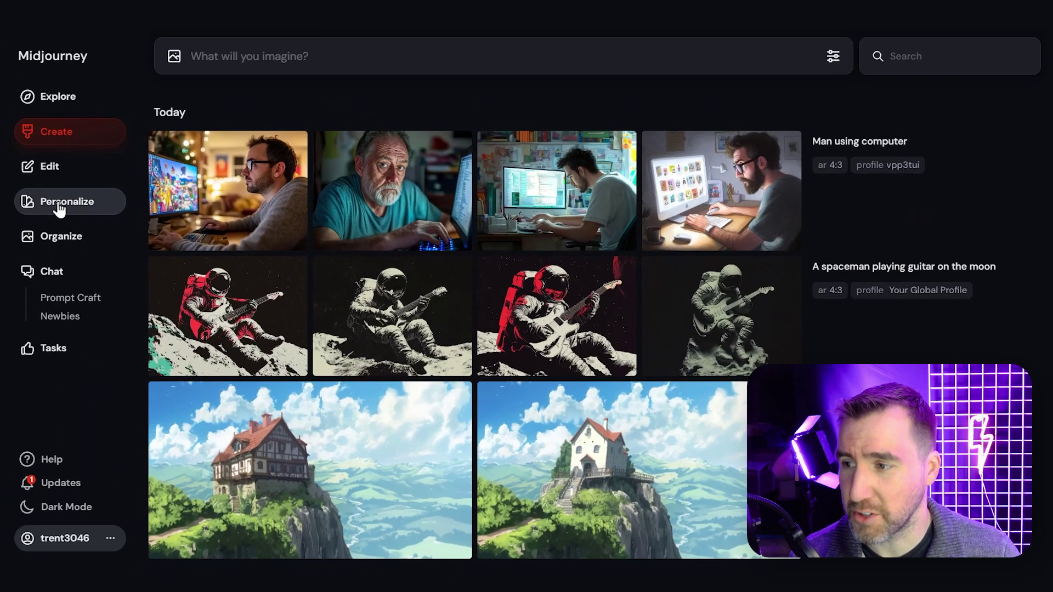
pyautogui.click(26, 196)
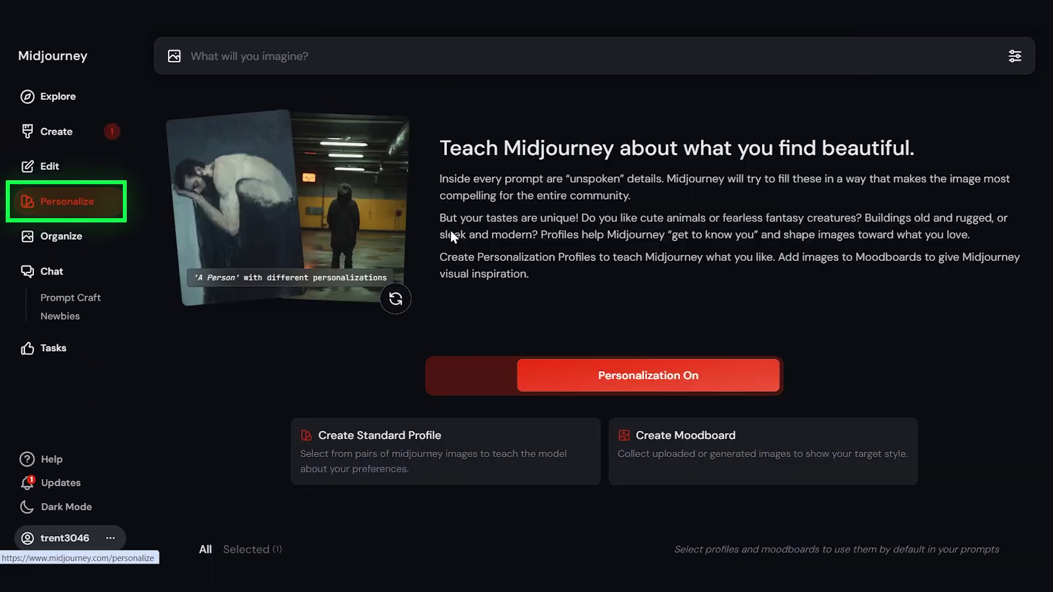
# Step: Turn personalization off and select all of Today's and Yesterday's images in Organize
pyautogui.click(487, 378)
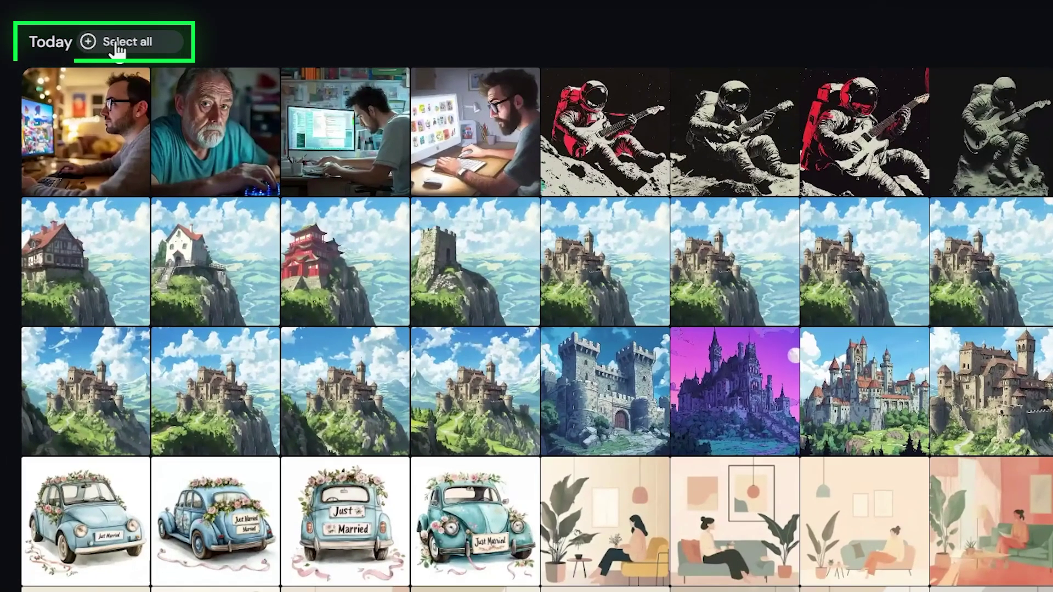
pyautogui.click(117, 48)
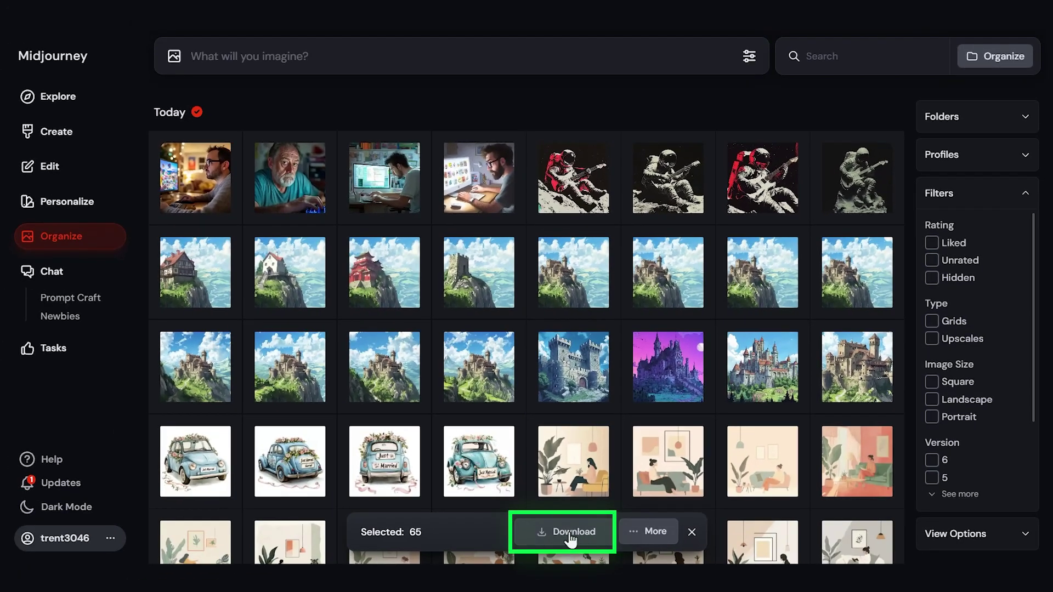
pyautogui.scroll(-12, 489, 111)
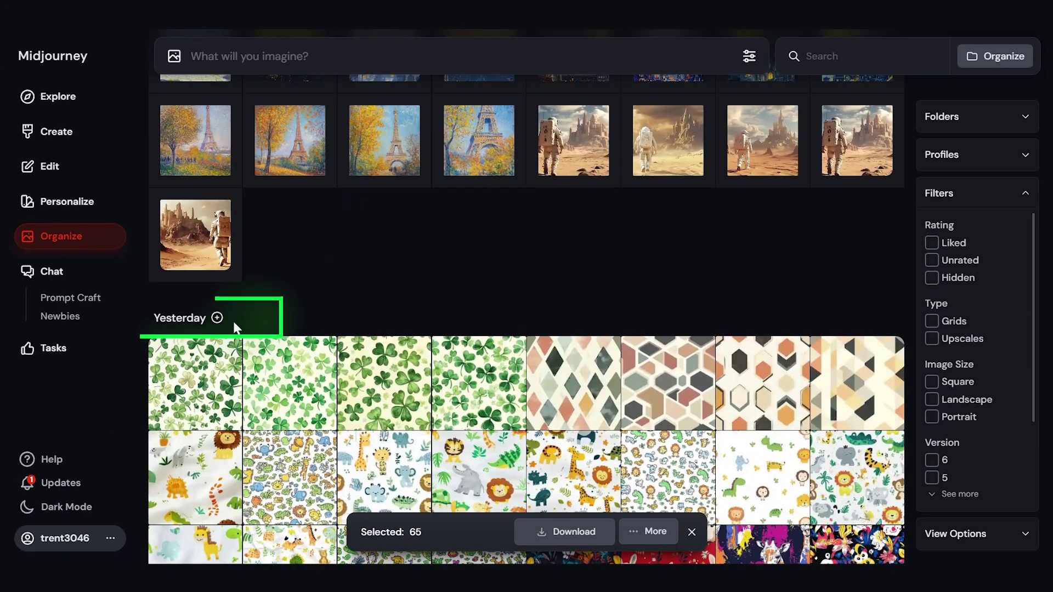
pyautogui.click(217, 320)
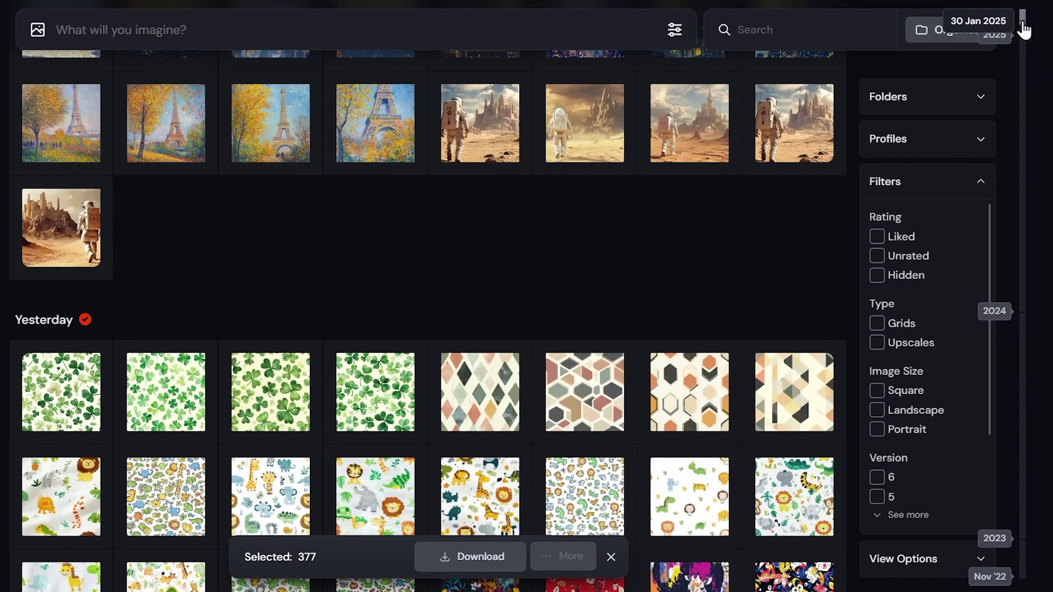
# Step: Scrub the gallery back to earlier dates, return to today, and deselect two images
pyautogui.click(1025, 28)
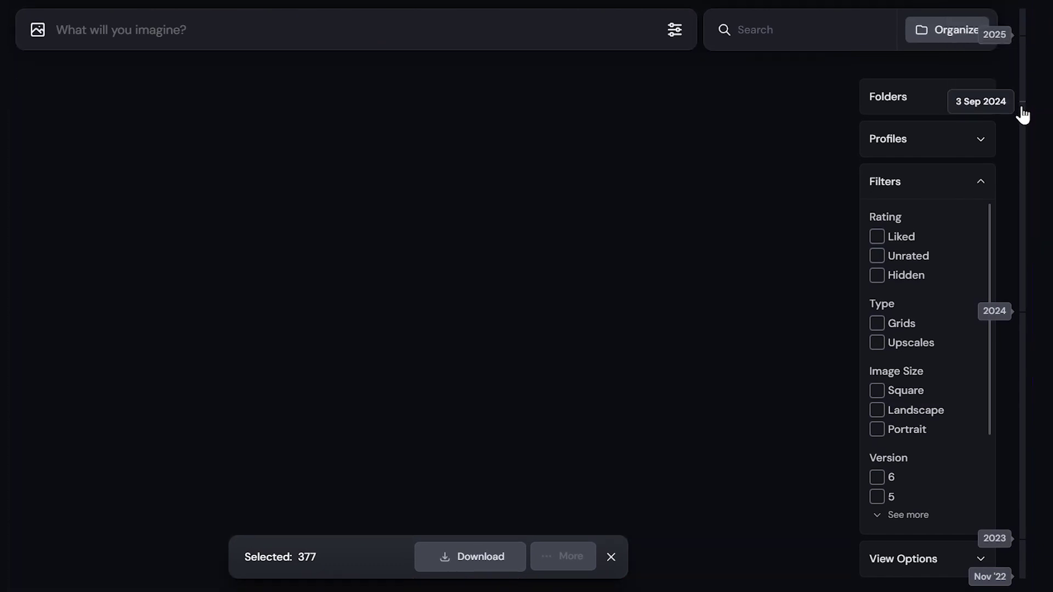
pyautogui.moveTo(1023, 115); pyautogui.dragTo(1022, 163)
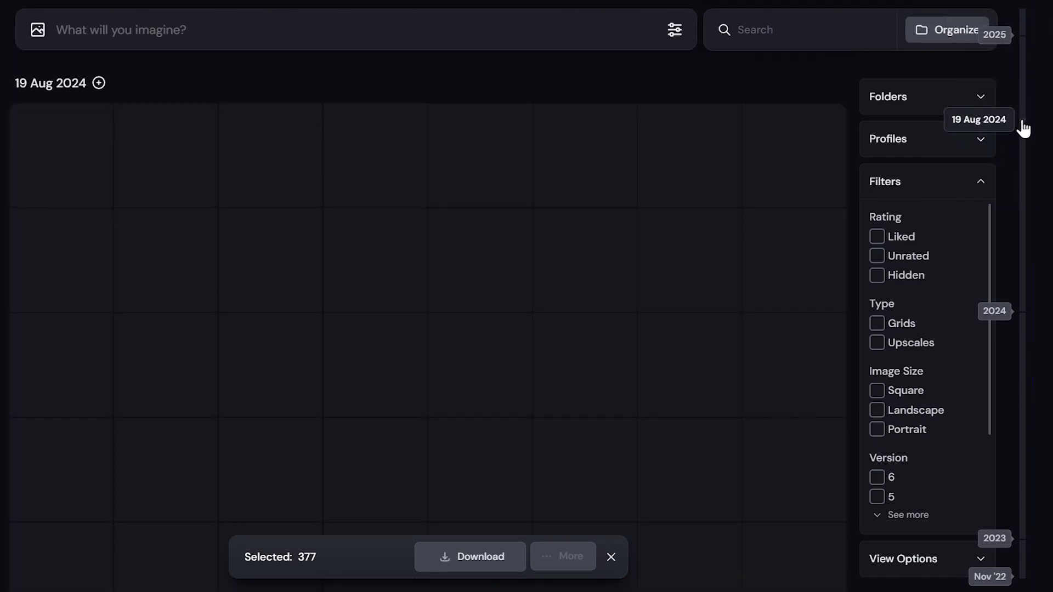
pyautogui.moveTo(1024, 115); pyautogui.dragTo(985, 29)
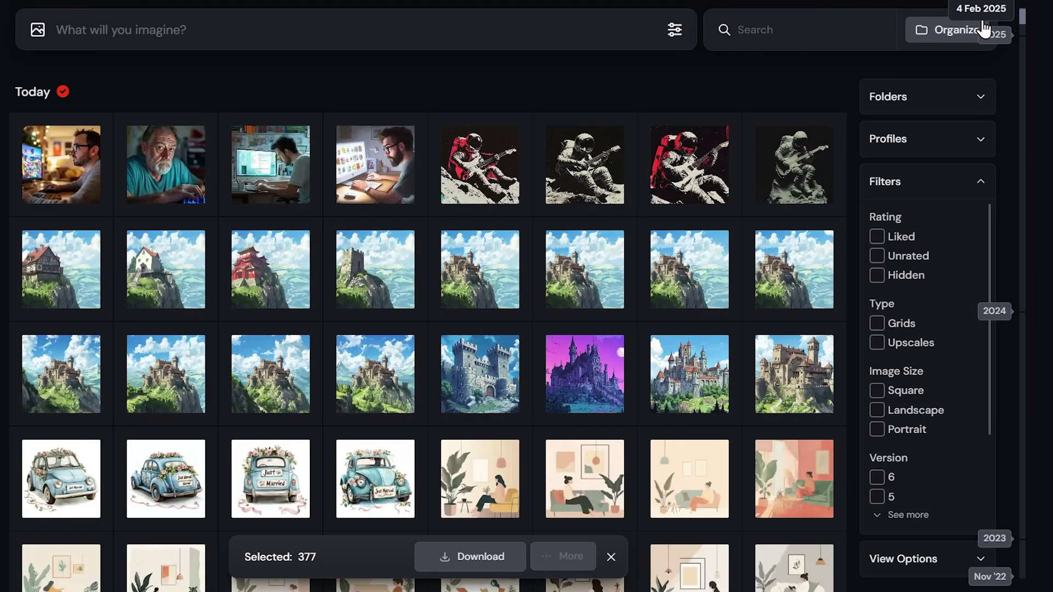
pyautogui.click(390, 138)
pyautogui.click(485, 175)
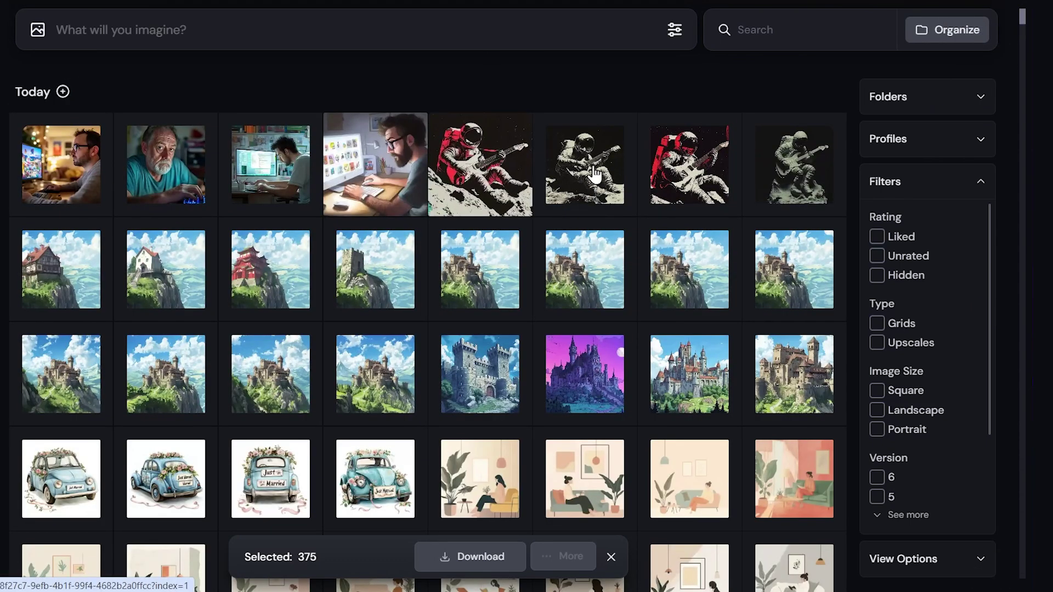
# Step: Marquee-select the first two rows of images and save them as midjourney_session_2025-2-4_[0-6].zip
pyautogui.moveTo(3, 138); pyautogui.dragTo(812, 438)
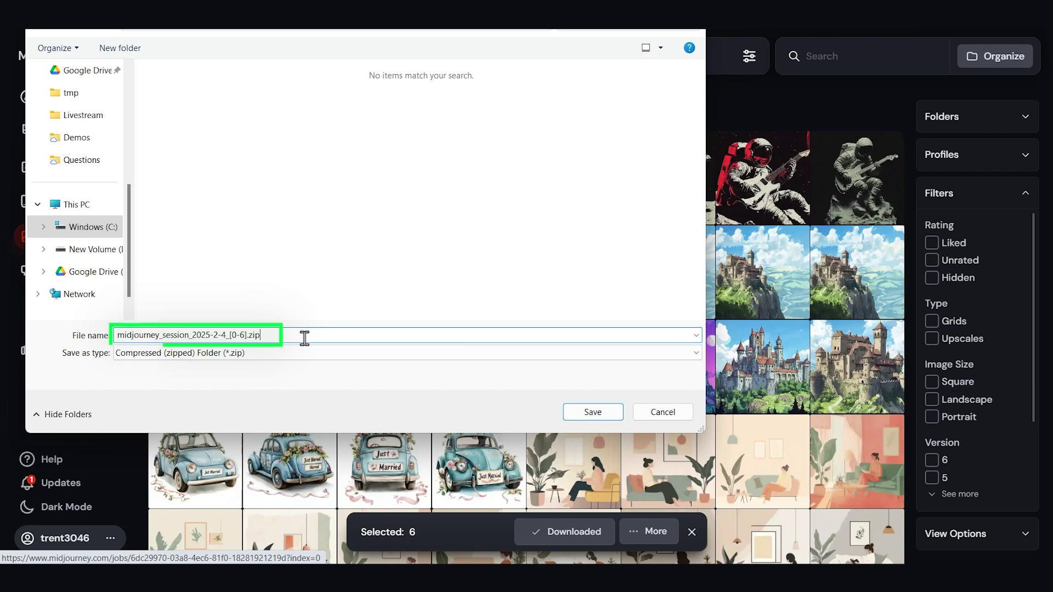
pyautogui.click(593, 411)
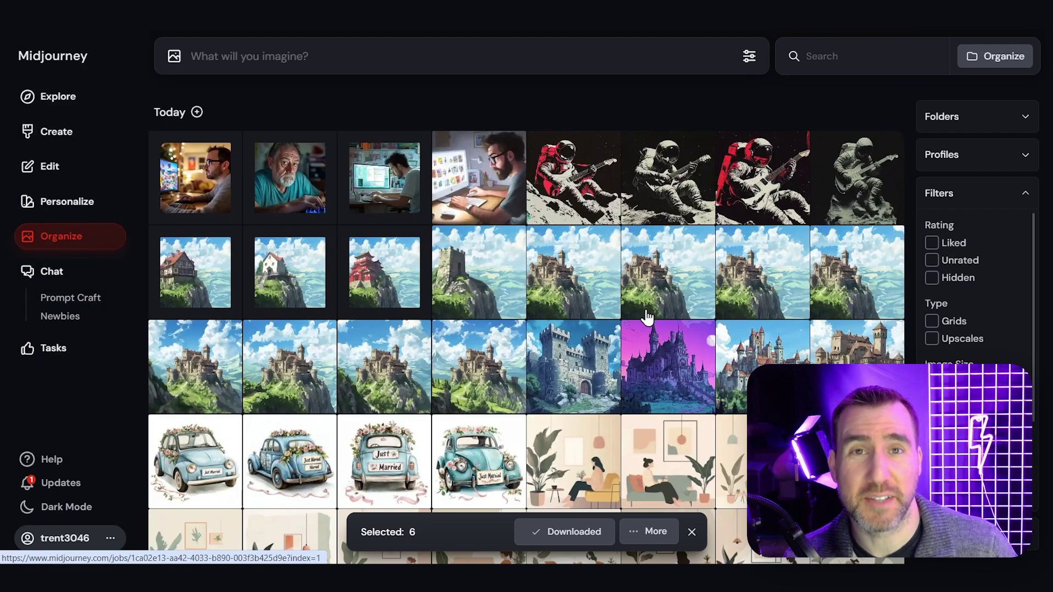